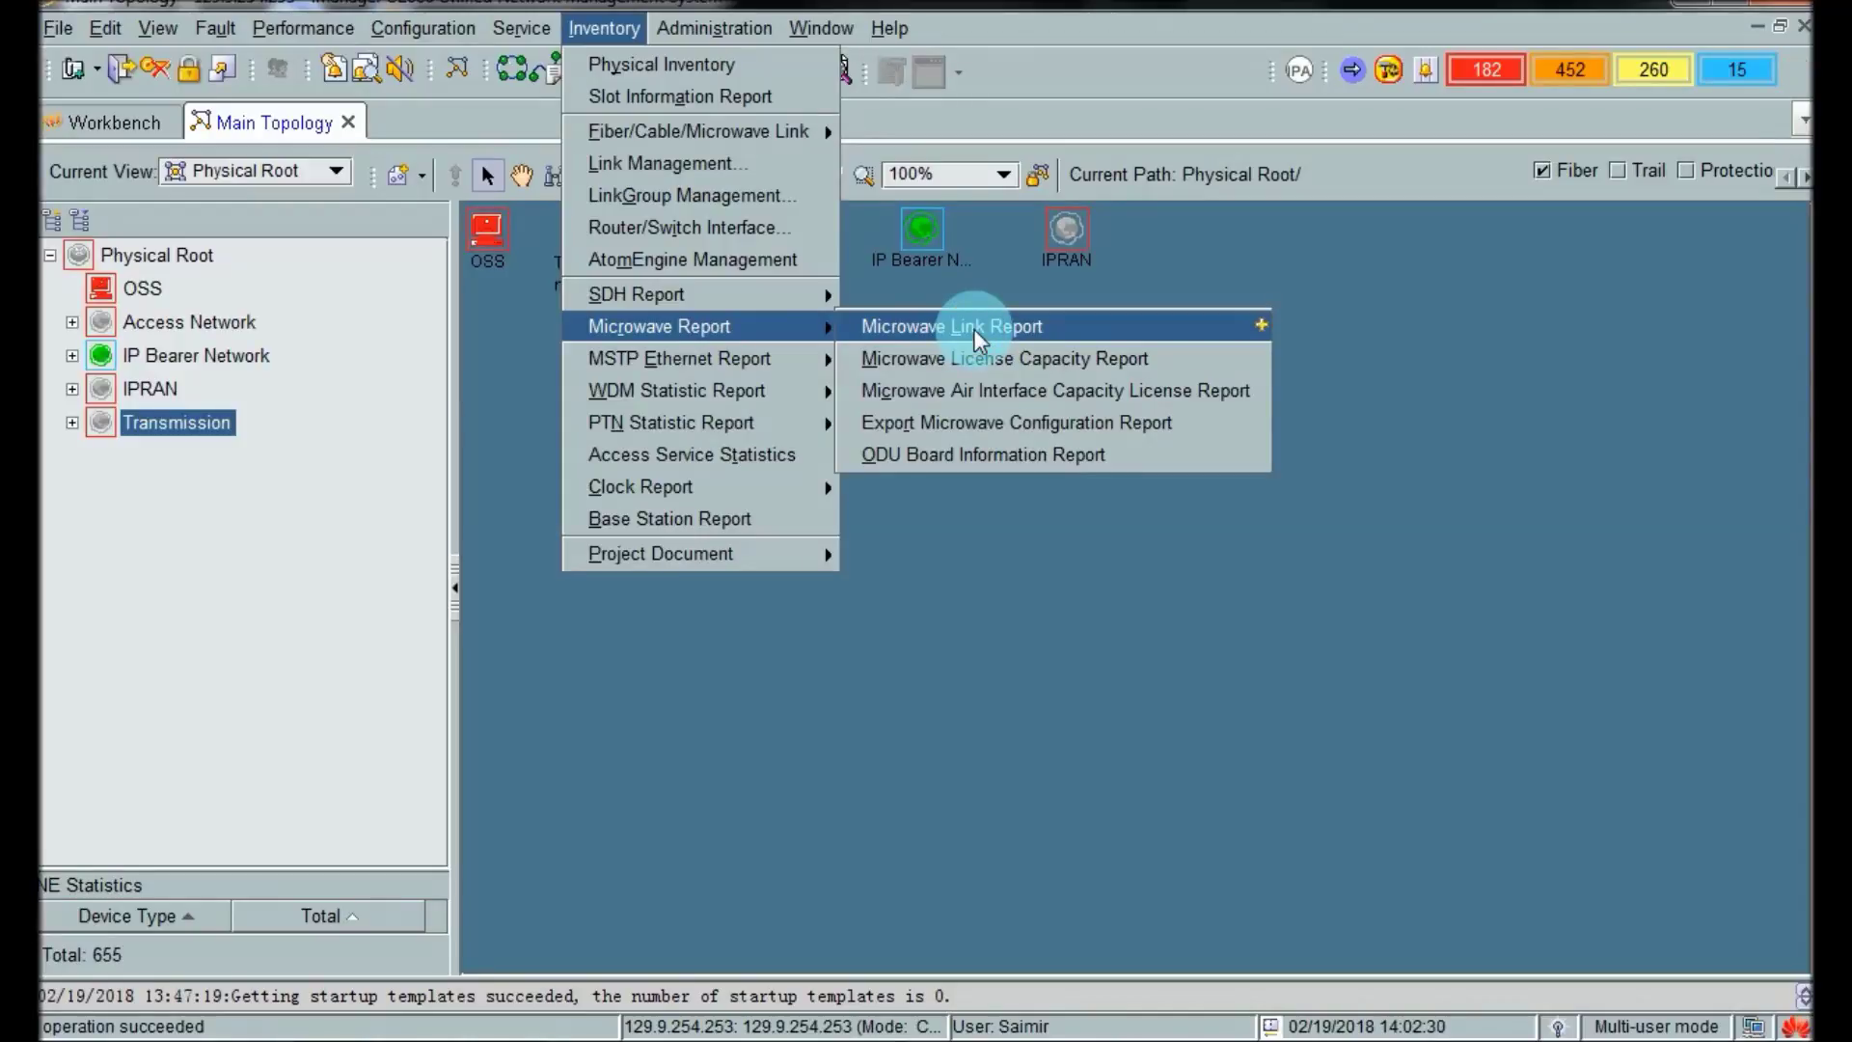
Open the Microwave Link Report and deselect all network elements under Transmission.
left_click(978, 331)
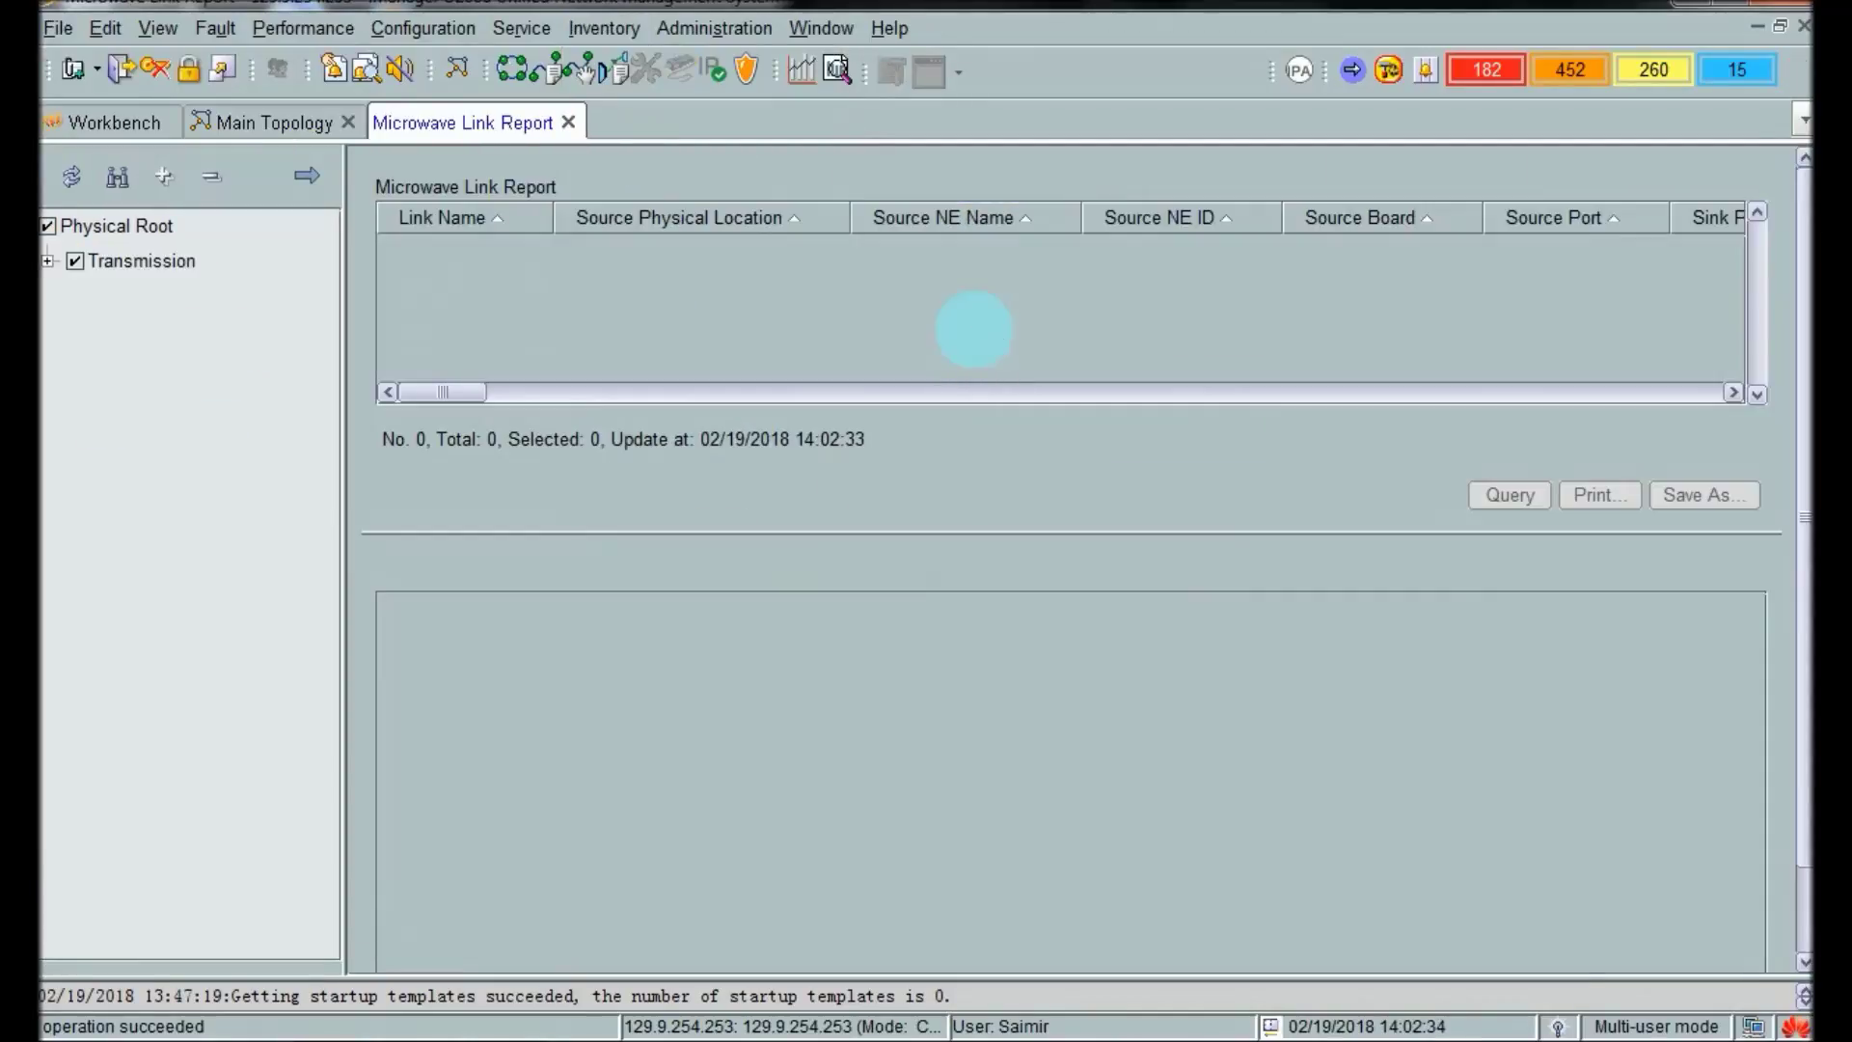
left_click(45, 262)
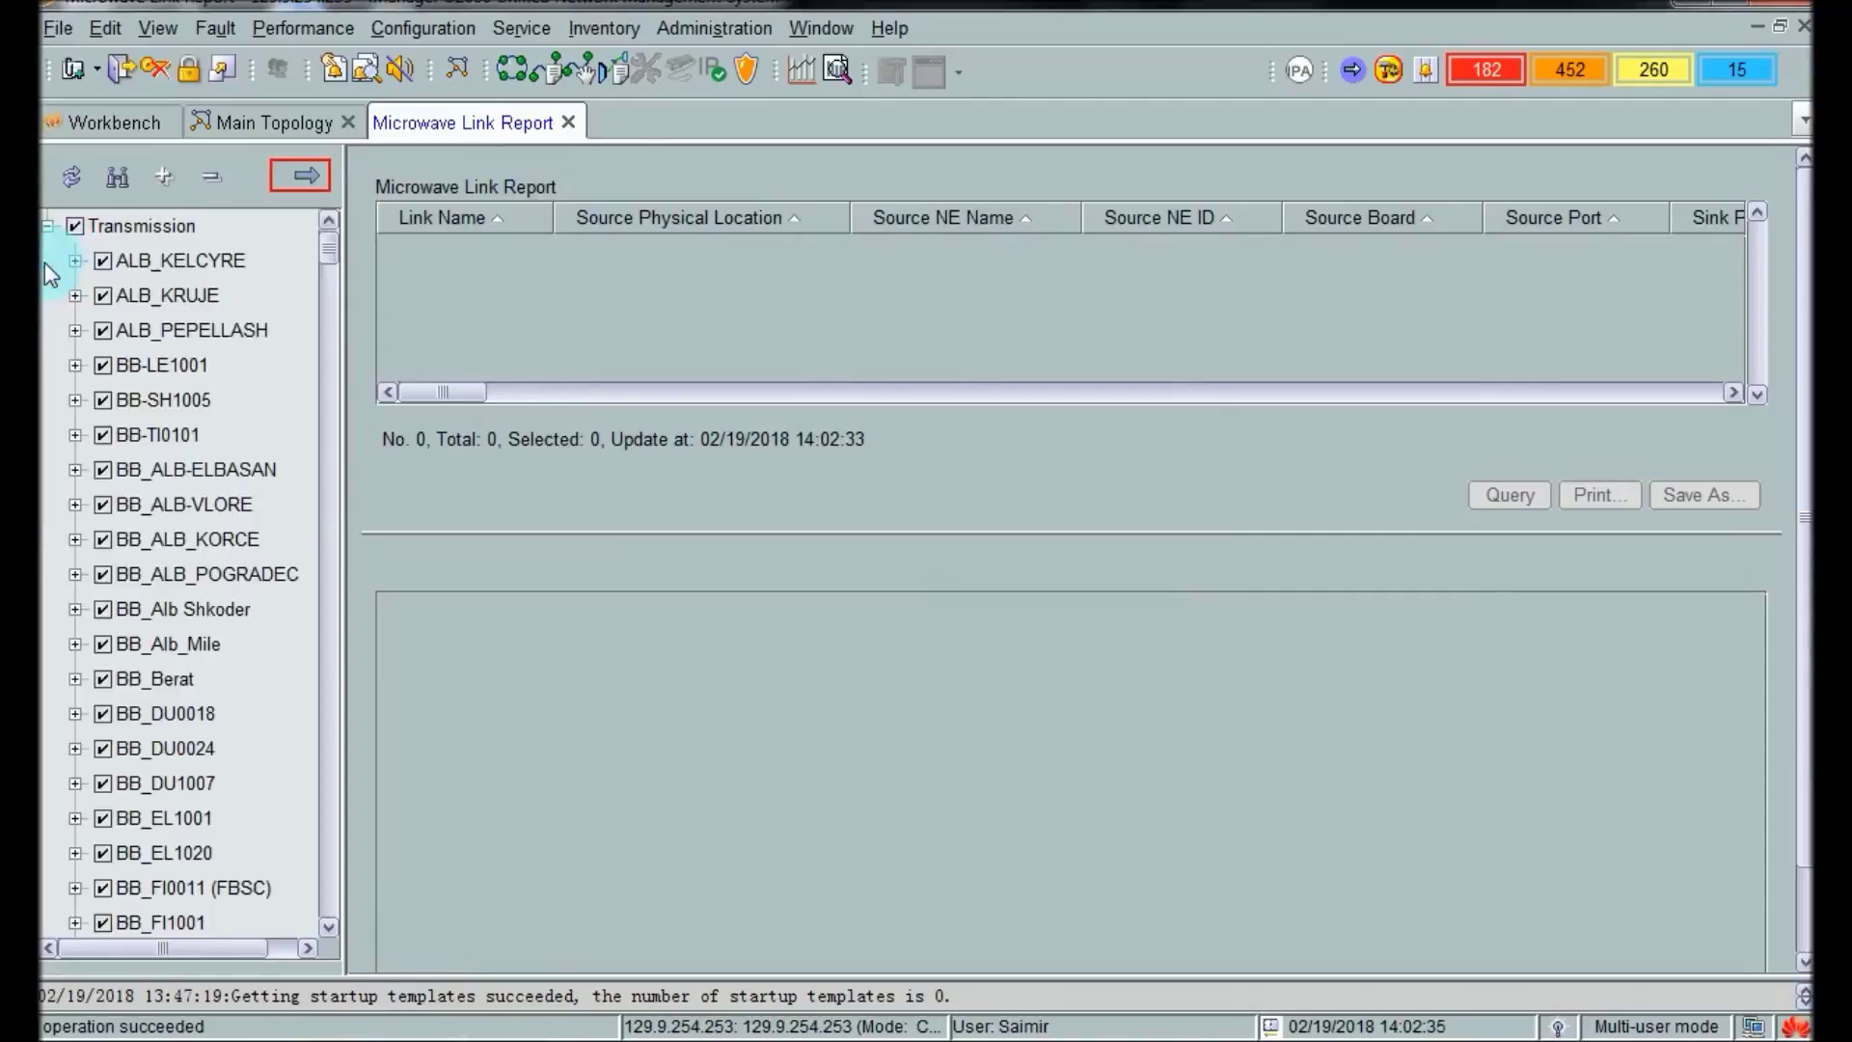
left_click(74, 242)
left_click(326, 613)
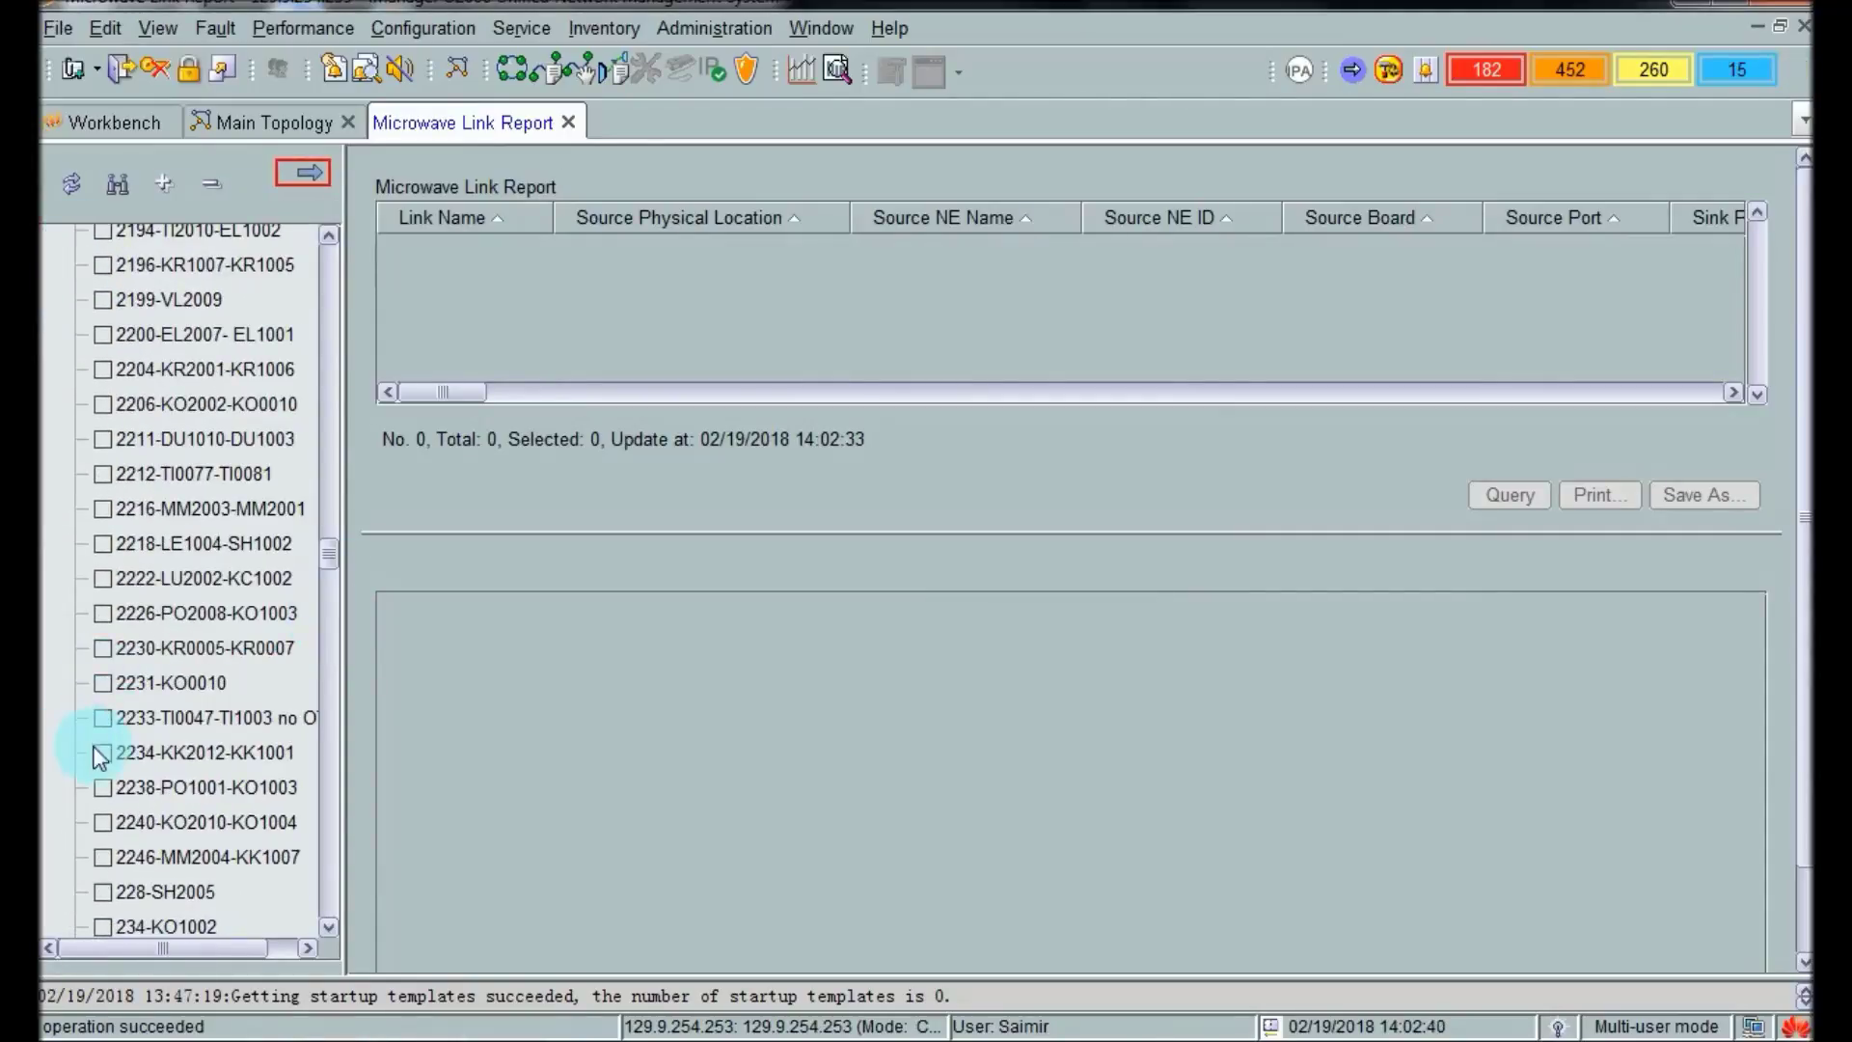
Generate the microwave link report for network elements 2234-KK2012-KK1001 and 2238-PO1001-KO1003, and dismiss the result message.
left_click(102, 753)
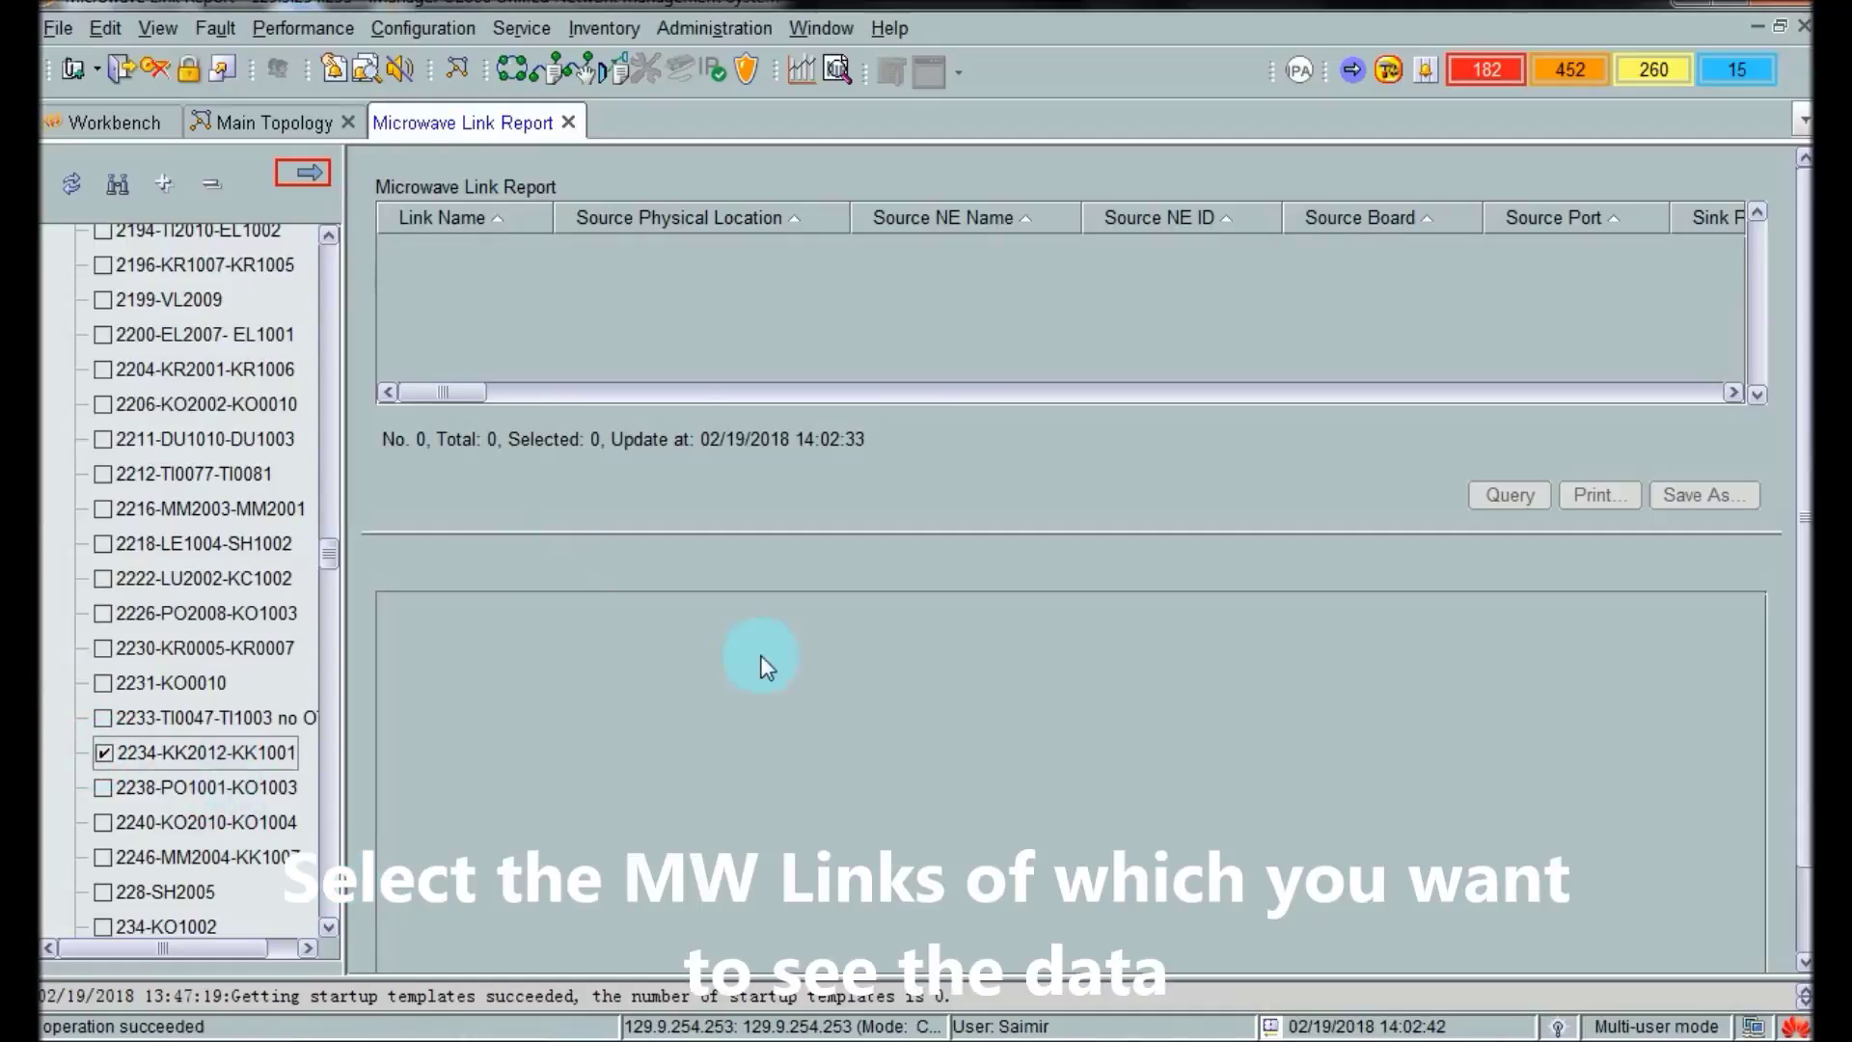
left_click(103, 789)
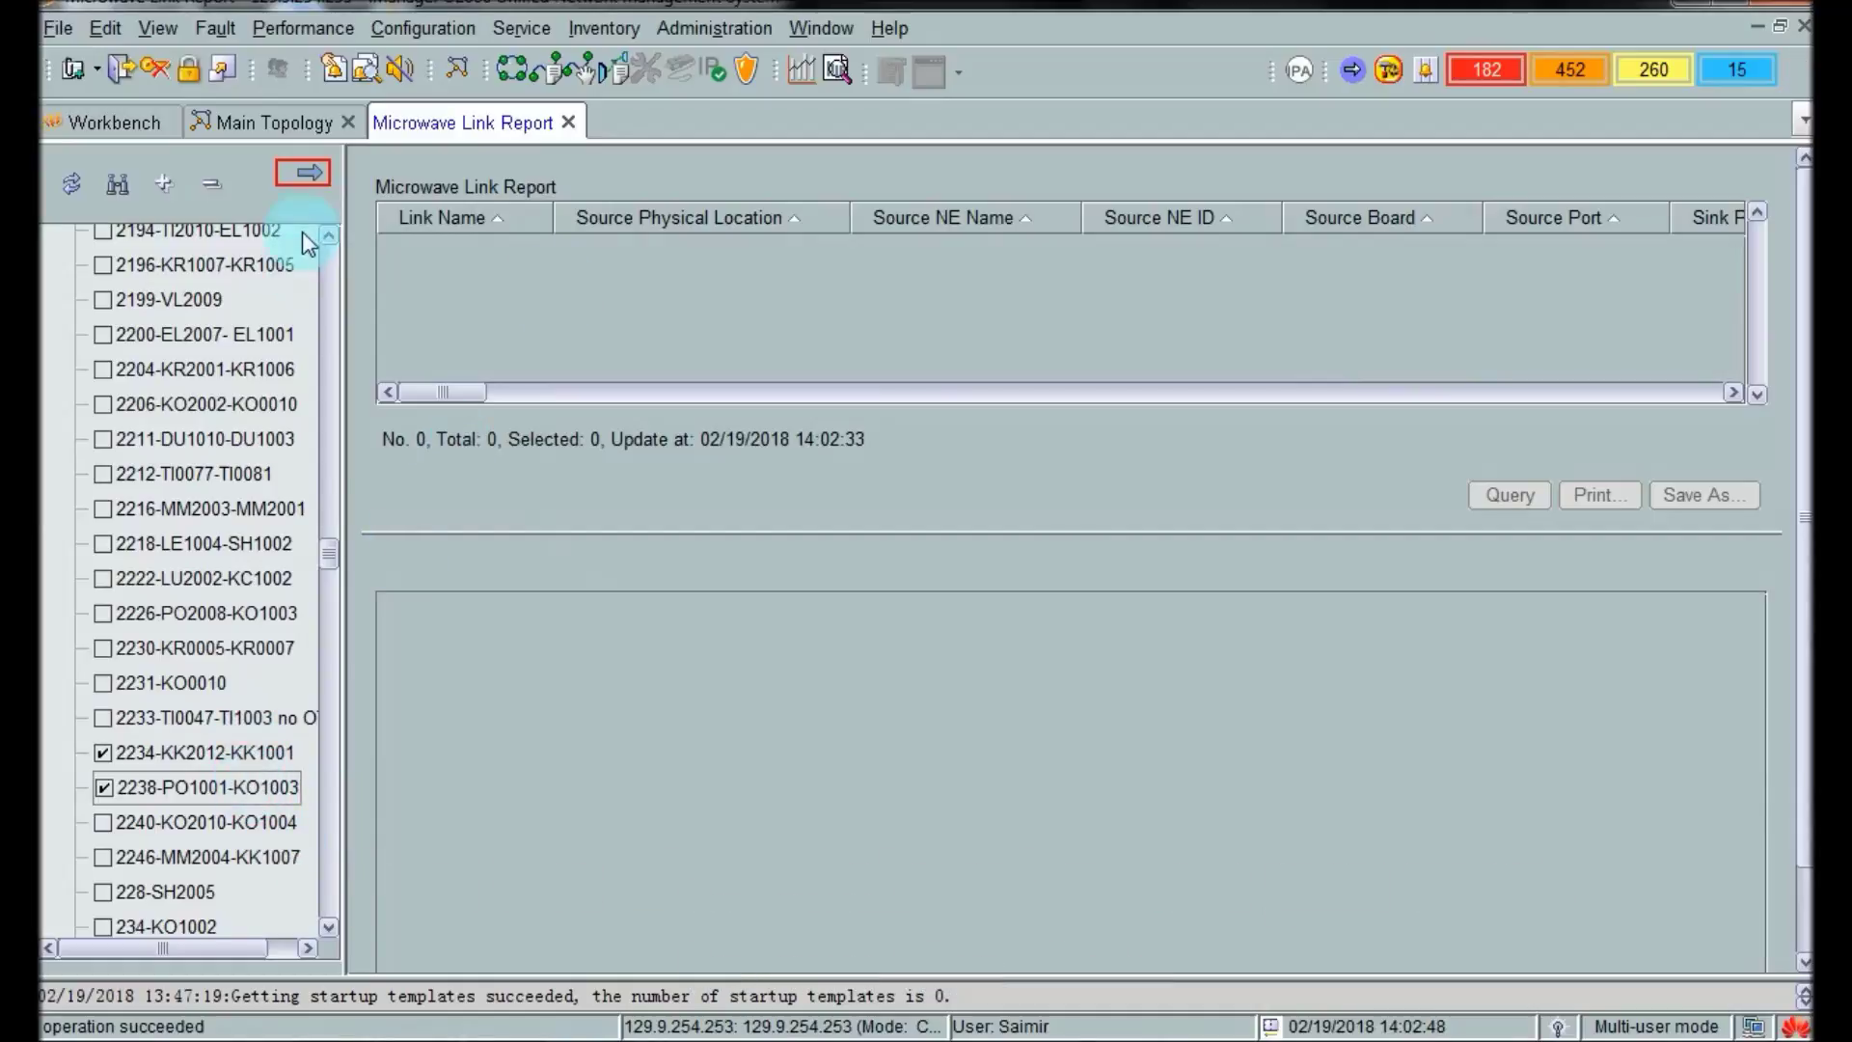
left_click(309, 173)
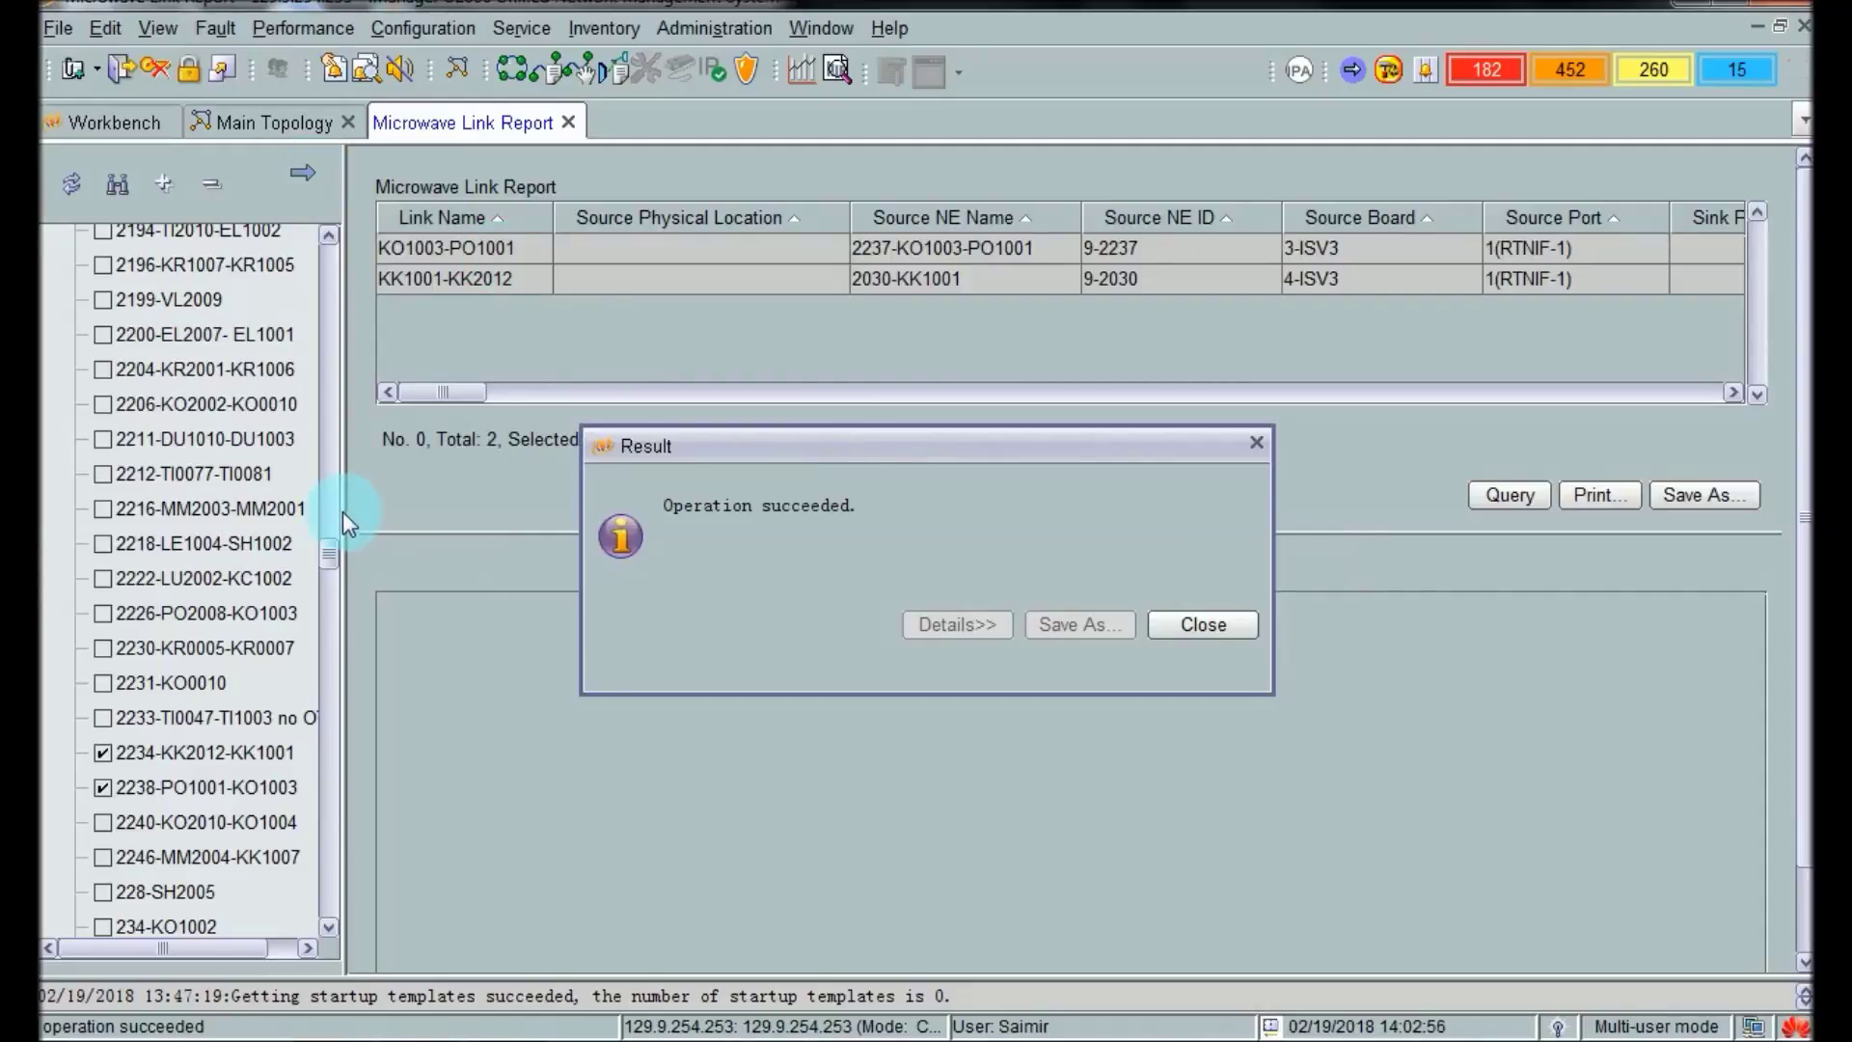
left_click(1191, 623)
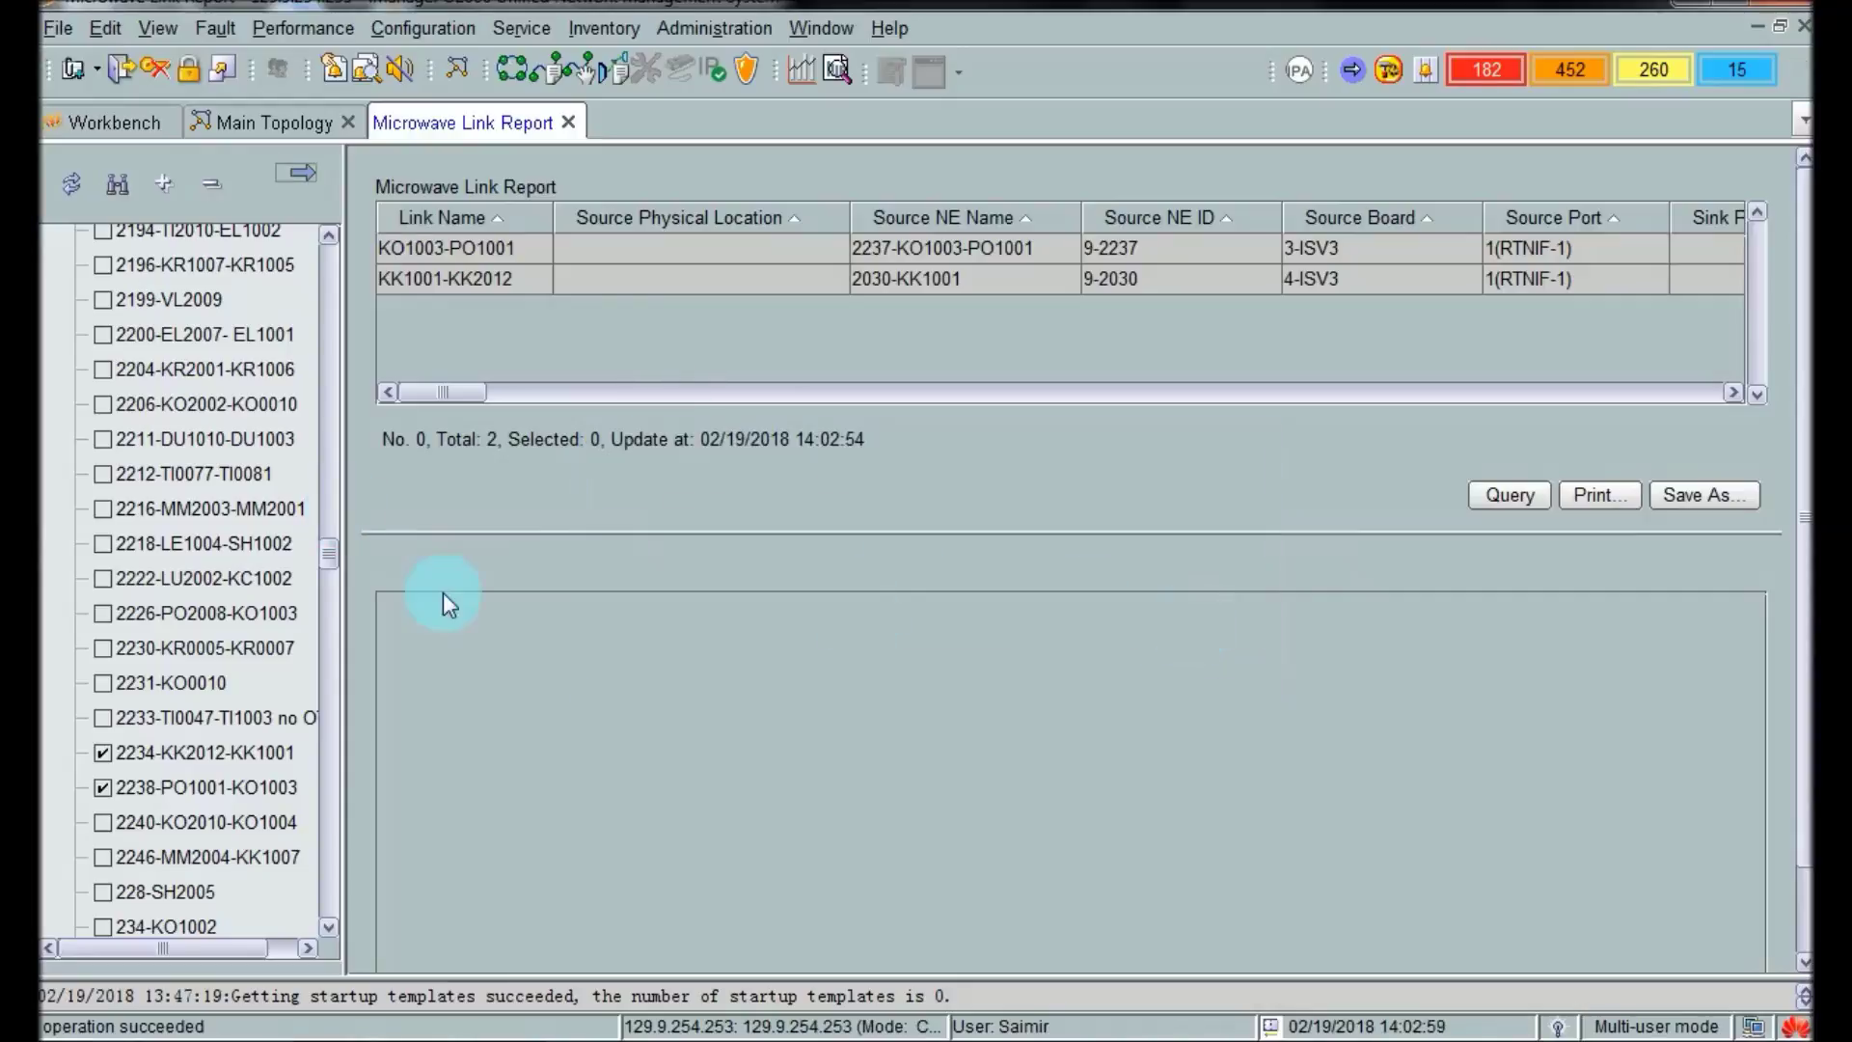
left_click(355, 555)
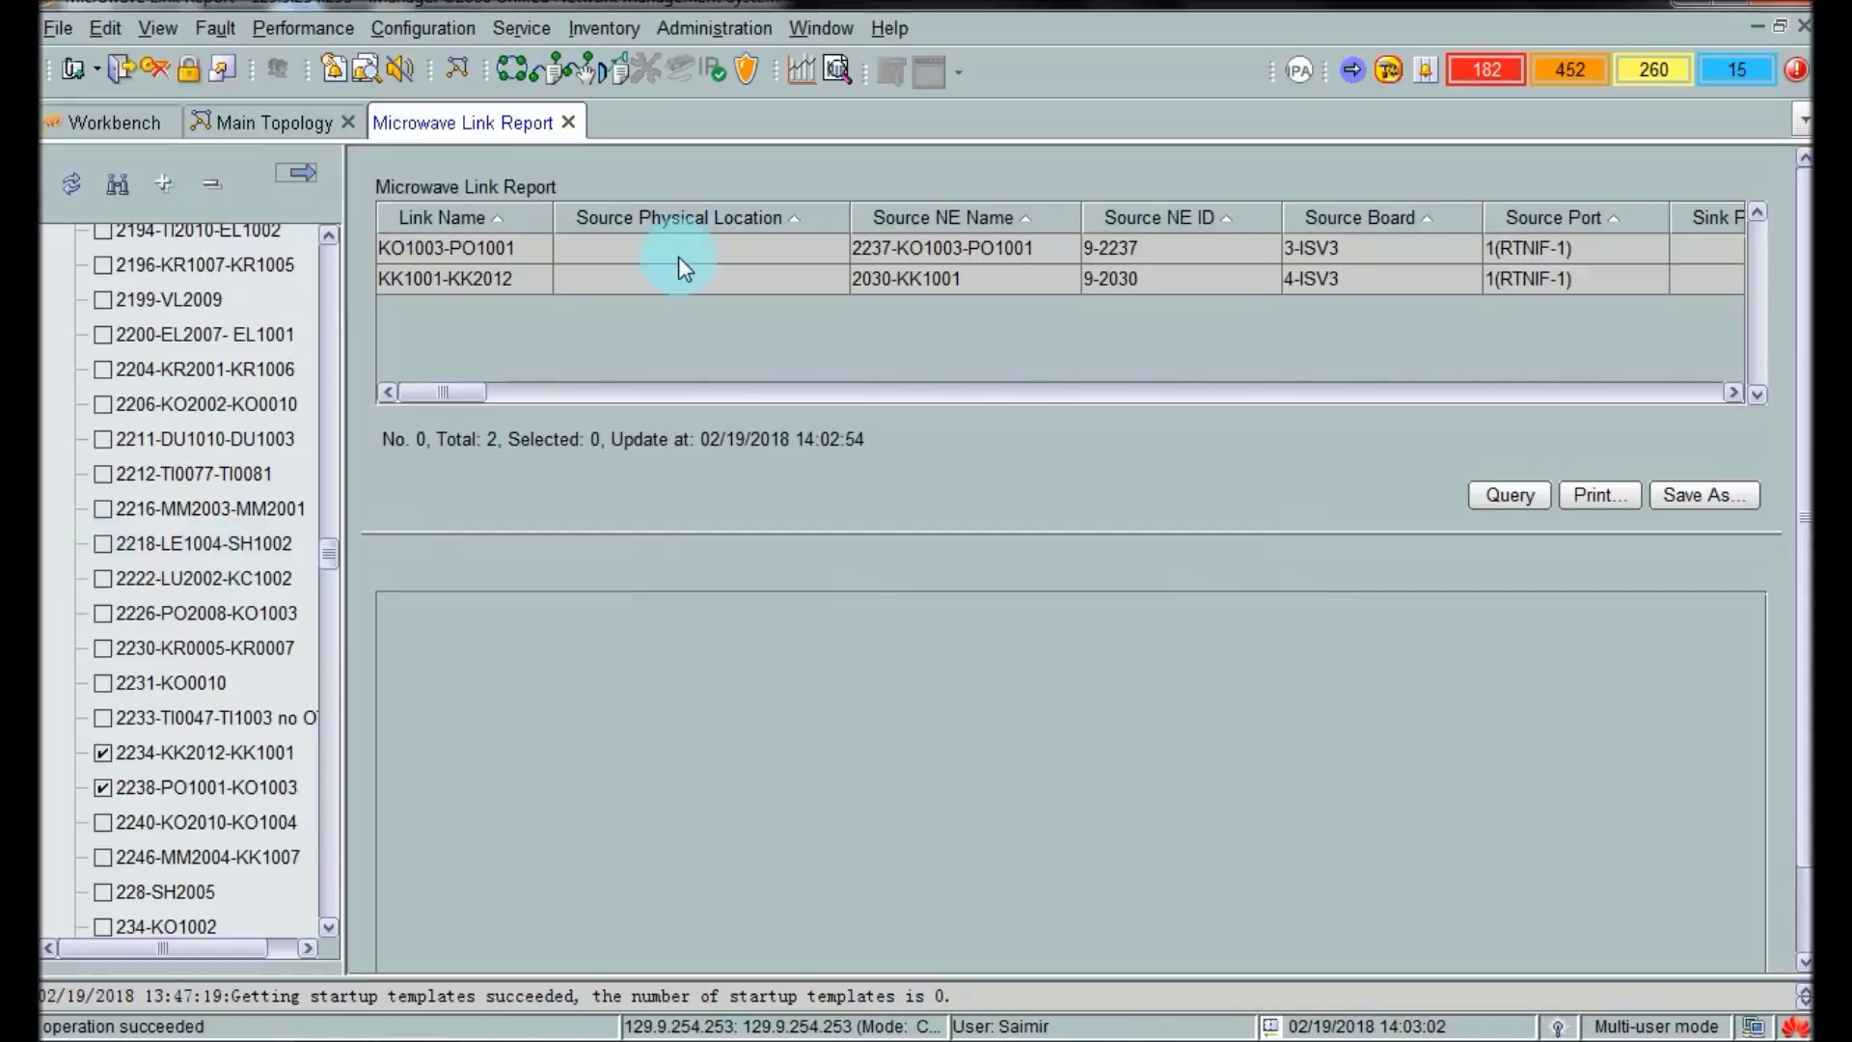
View the detail information of links KO1003-PO1001 and KK1001-KK2012 in the report.
left_click(465, 251)
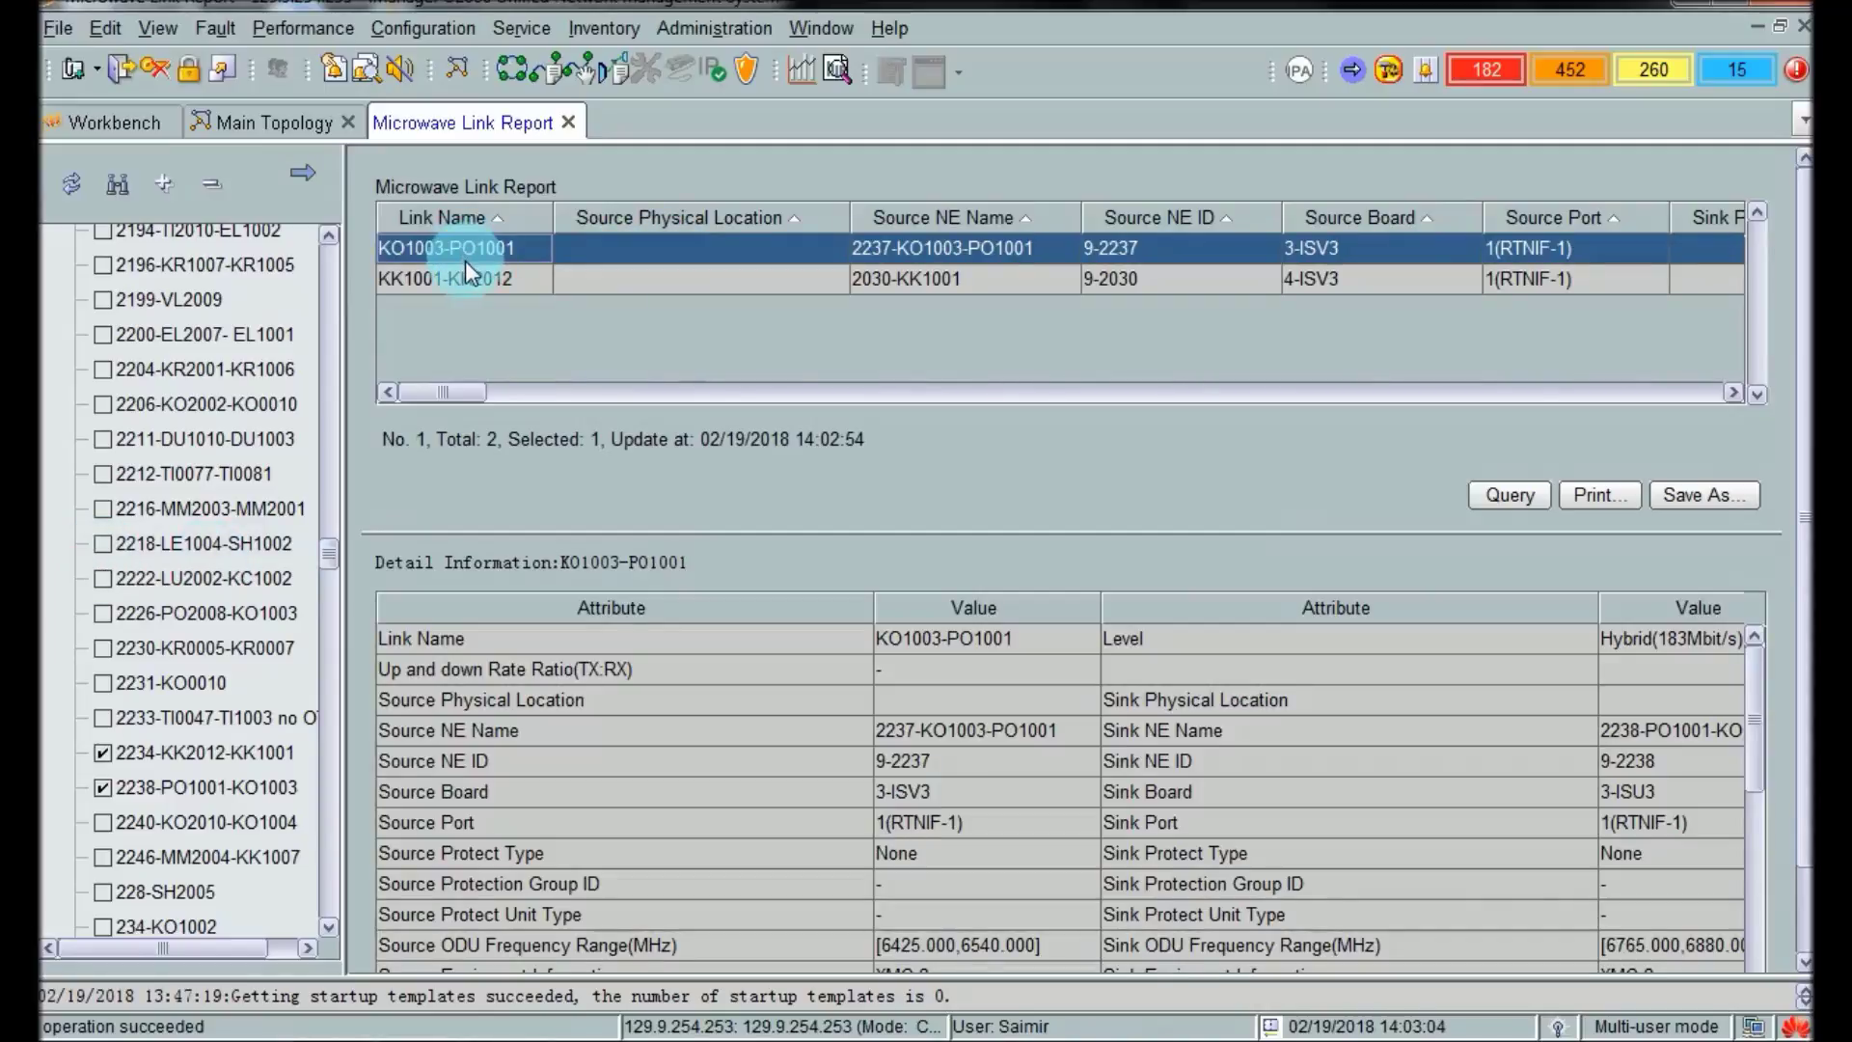
left_click(468, 277)
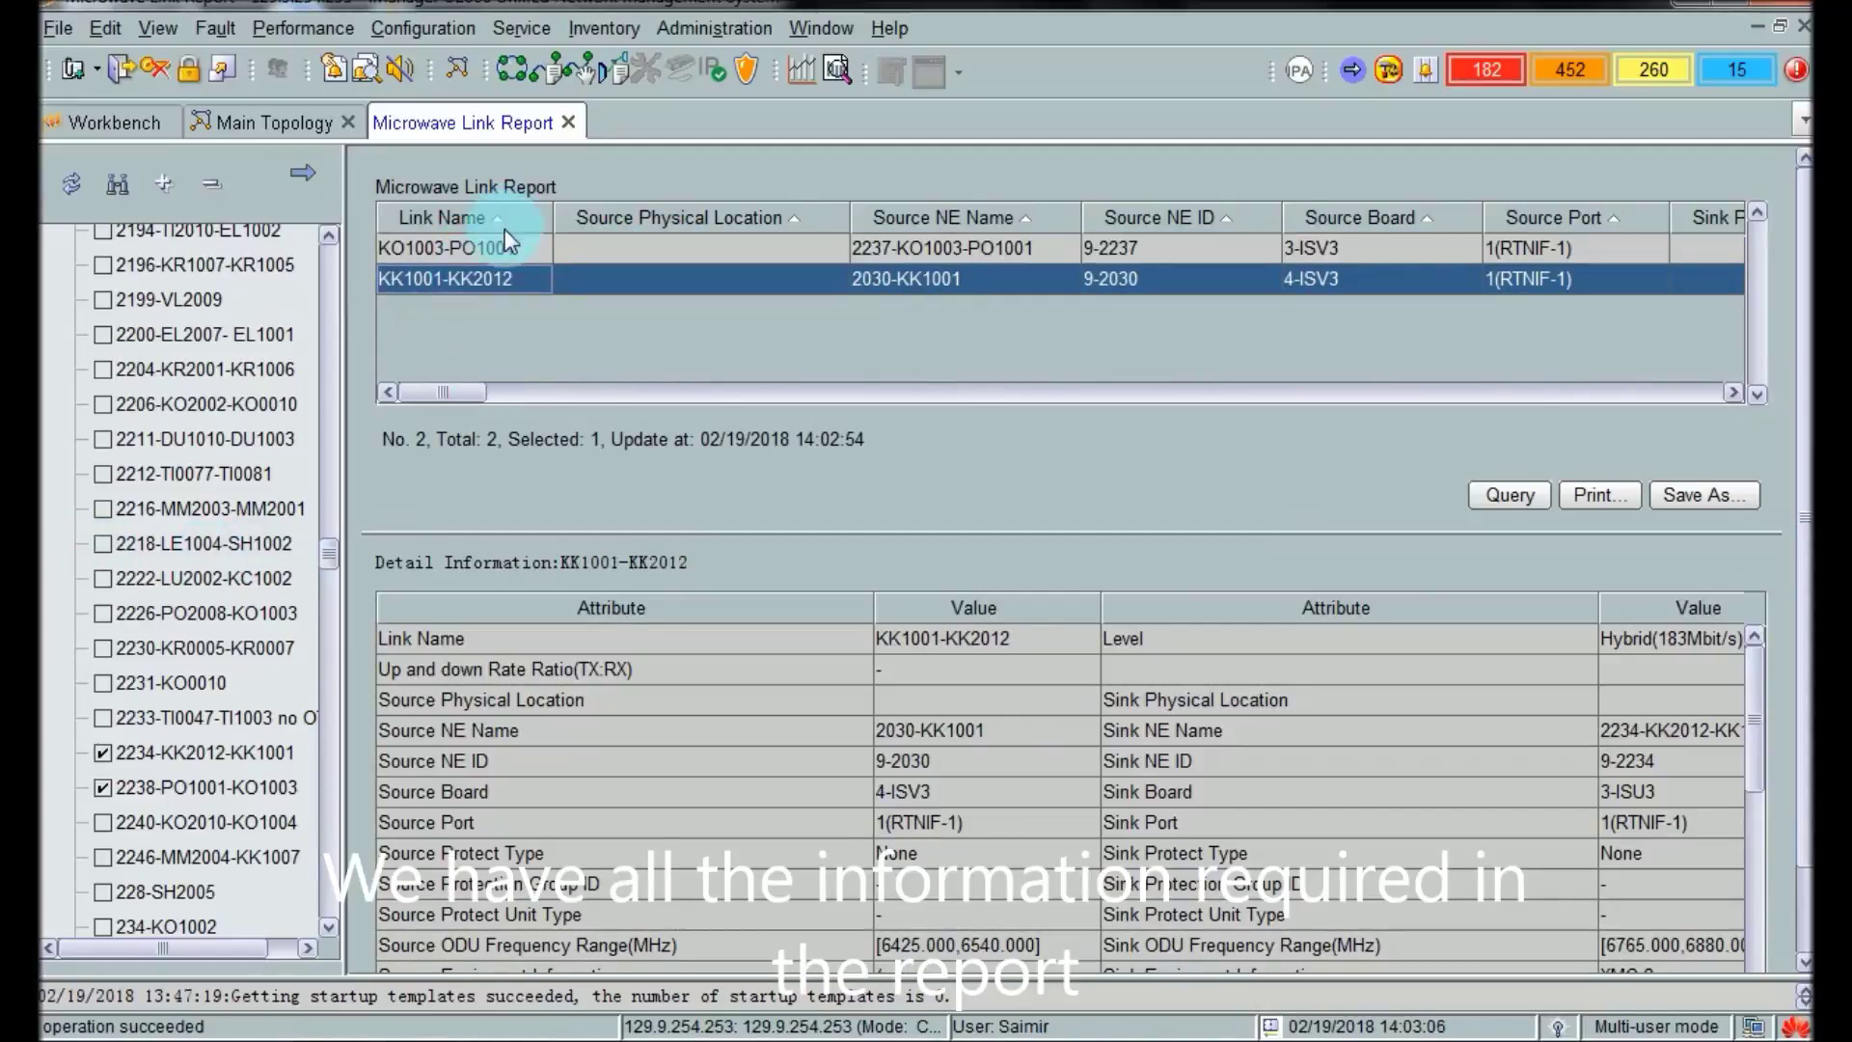
left_click(497, 248)
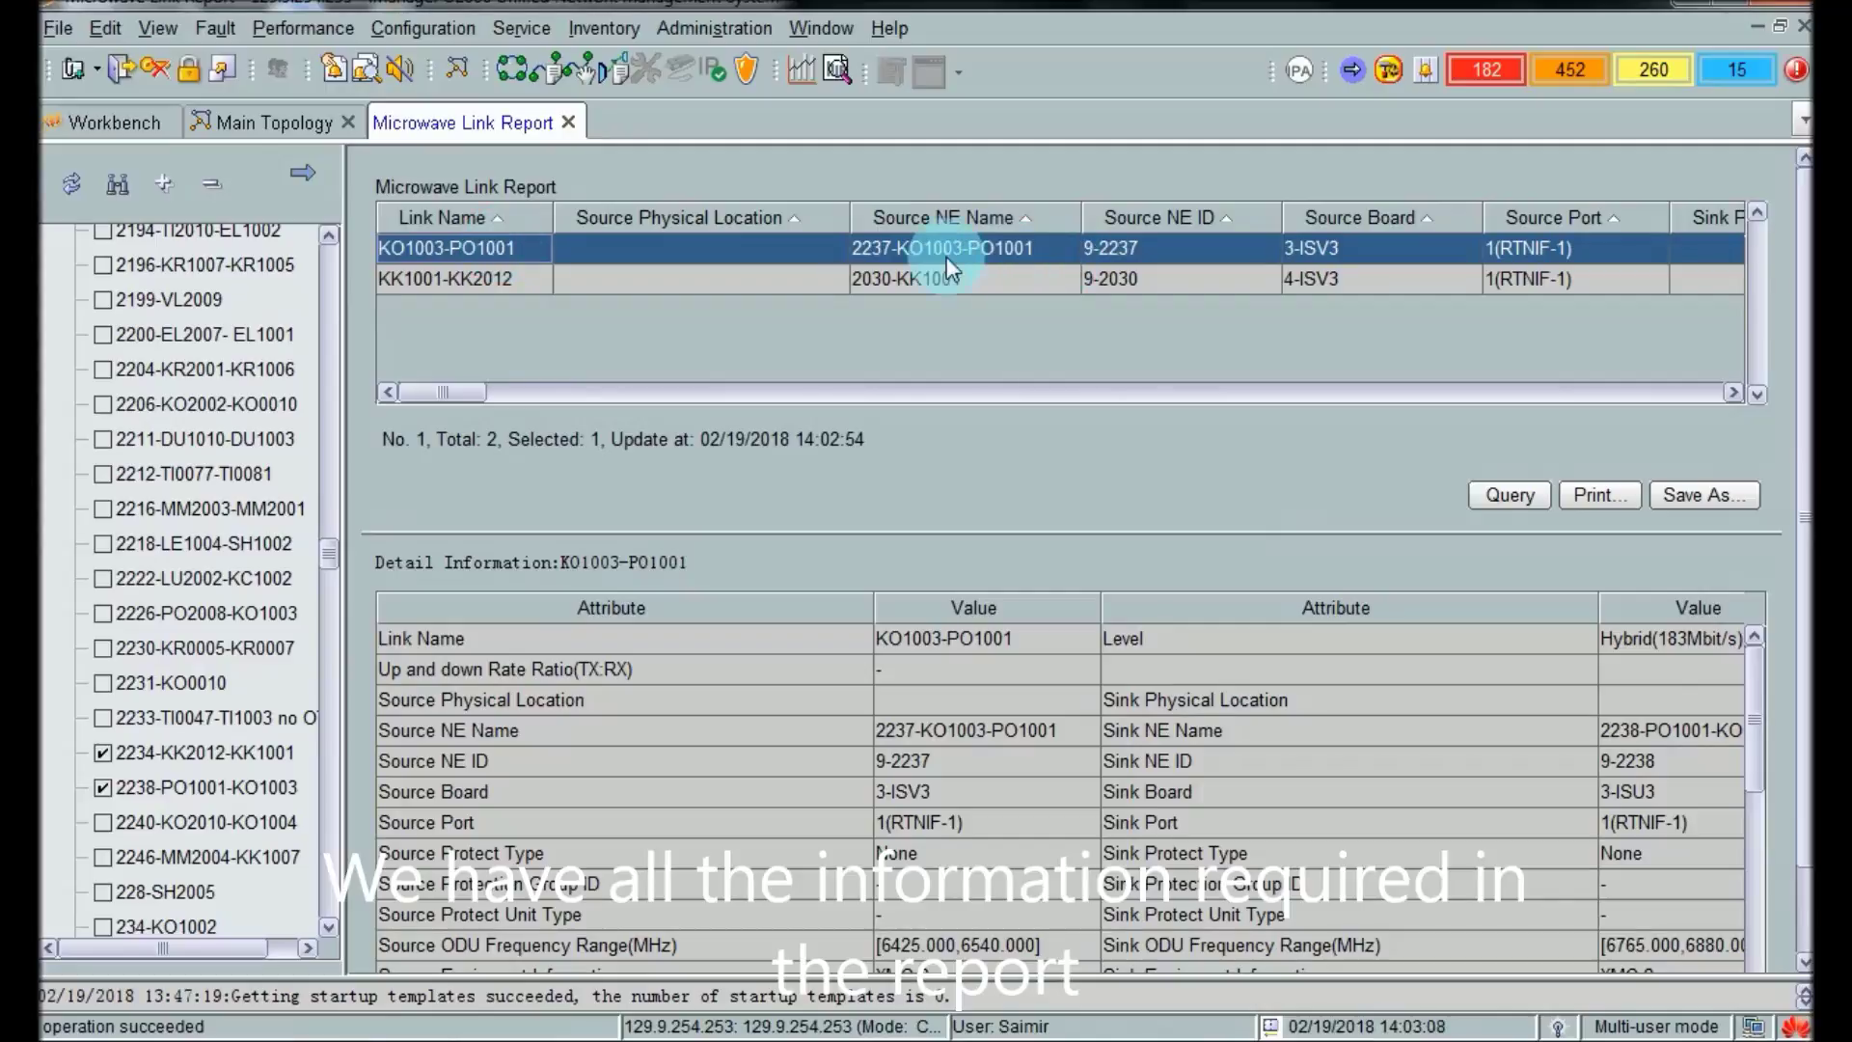
Examine the report's ODU frequency range, NE frequency, radio work mode, transmit power, receive power and Ethernet throughput columns for both links.
left_click_drag(465, 394, 758, 438)
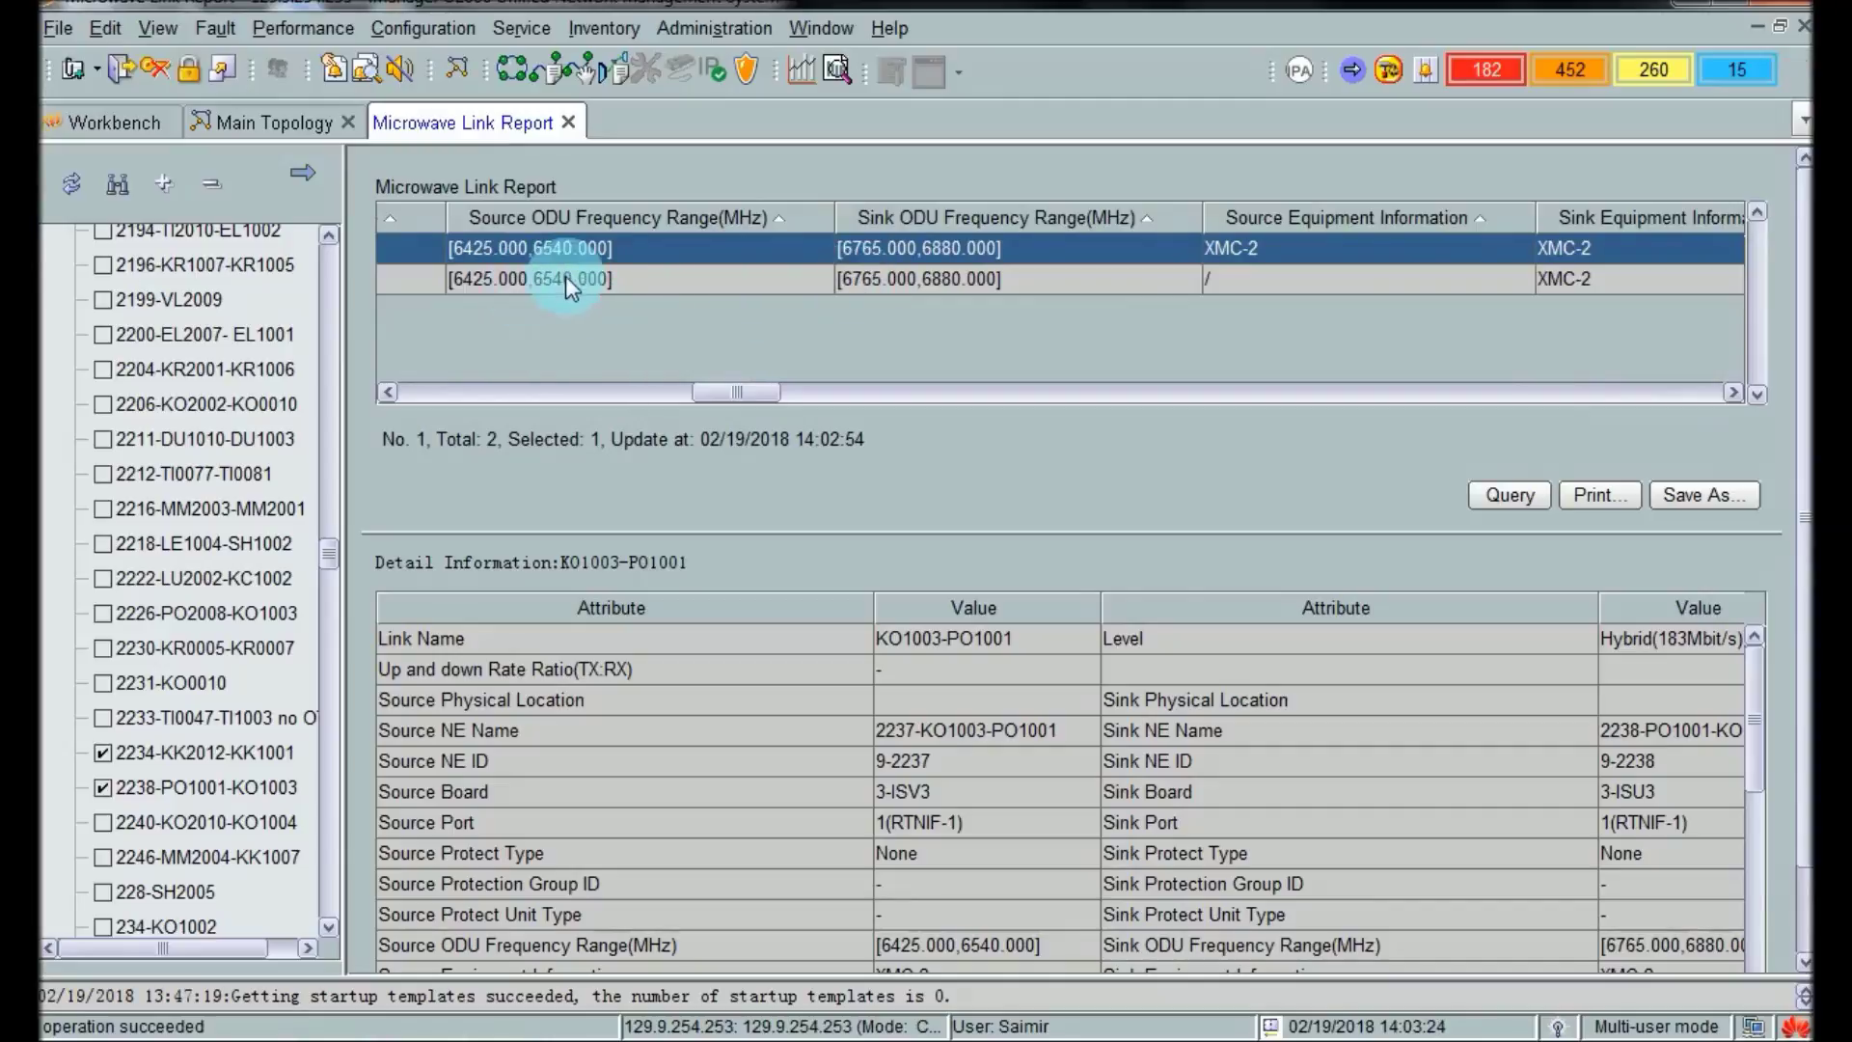
left_click_drag(762, 391, 870, 398)
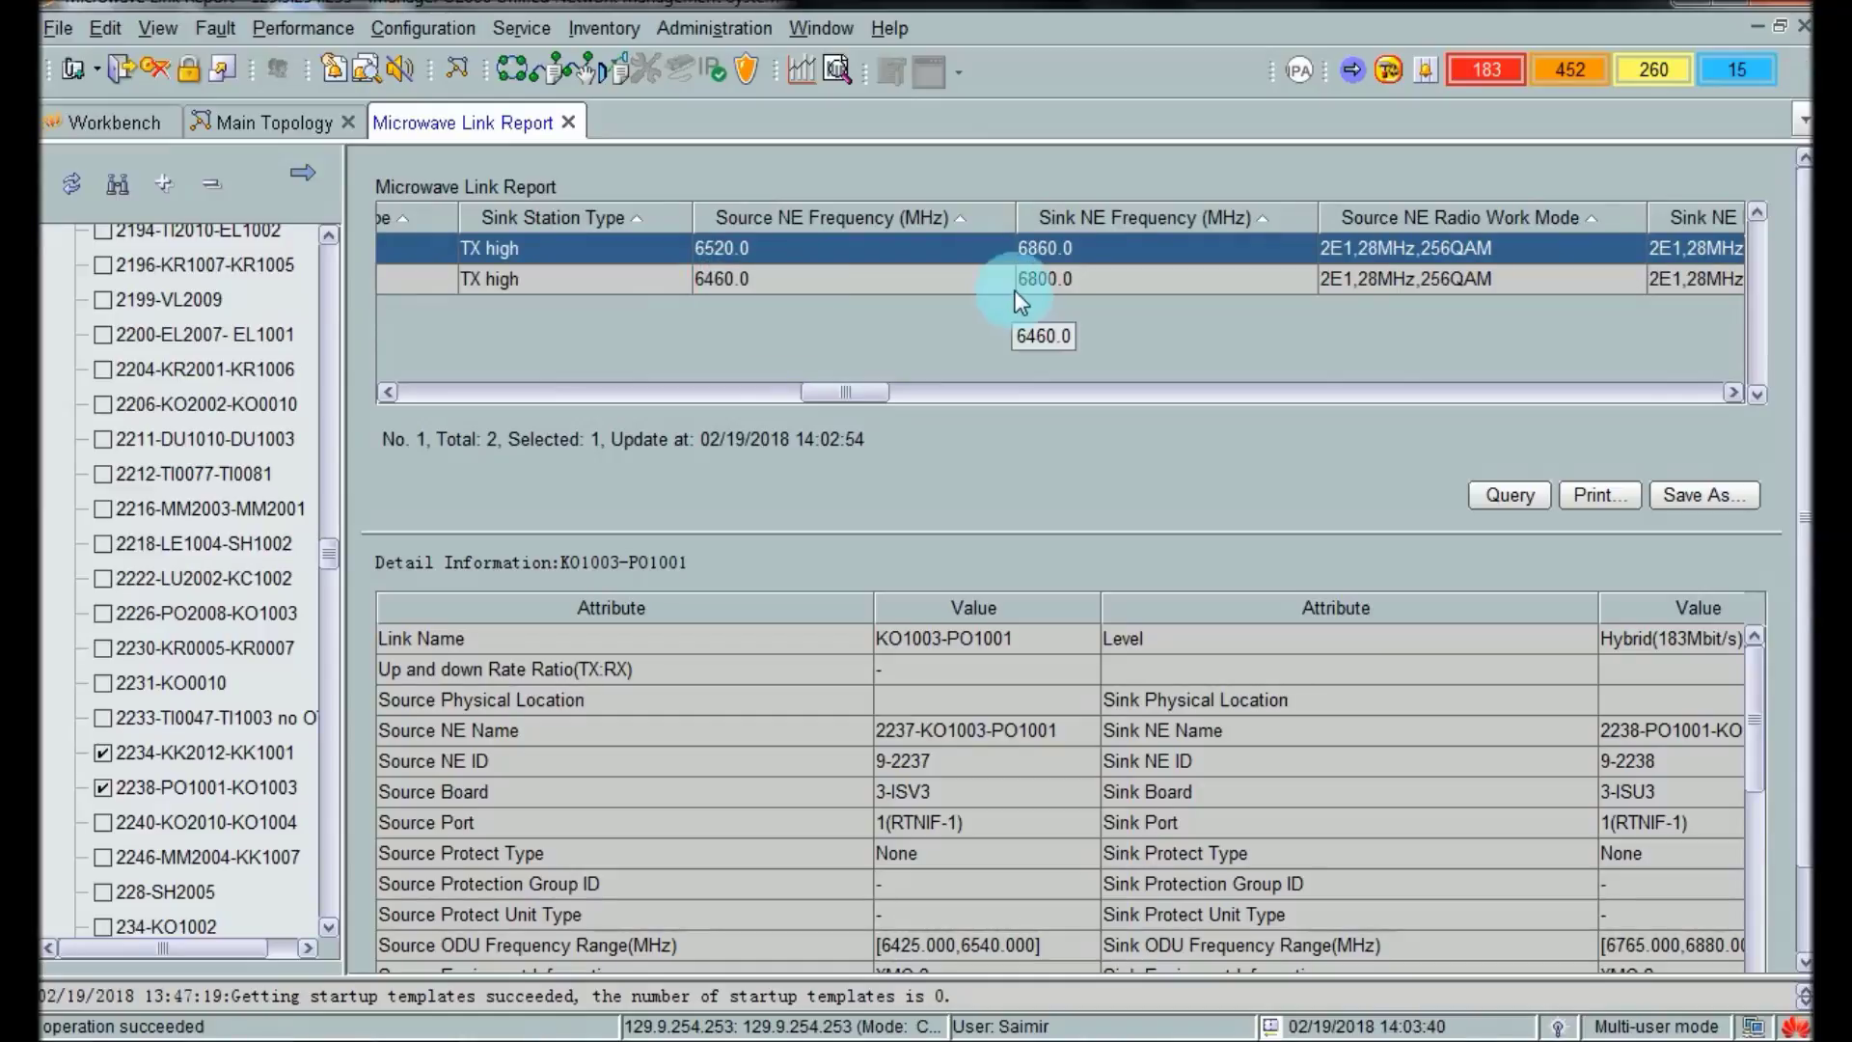
left_click_drag(827, 401, 912, 387)
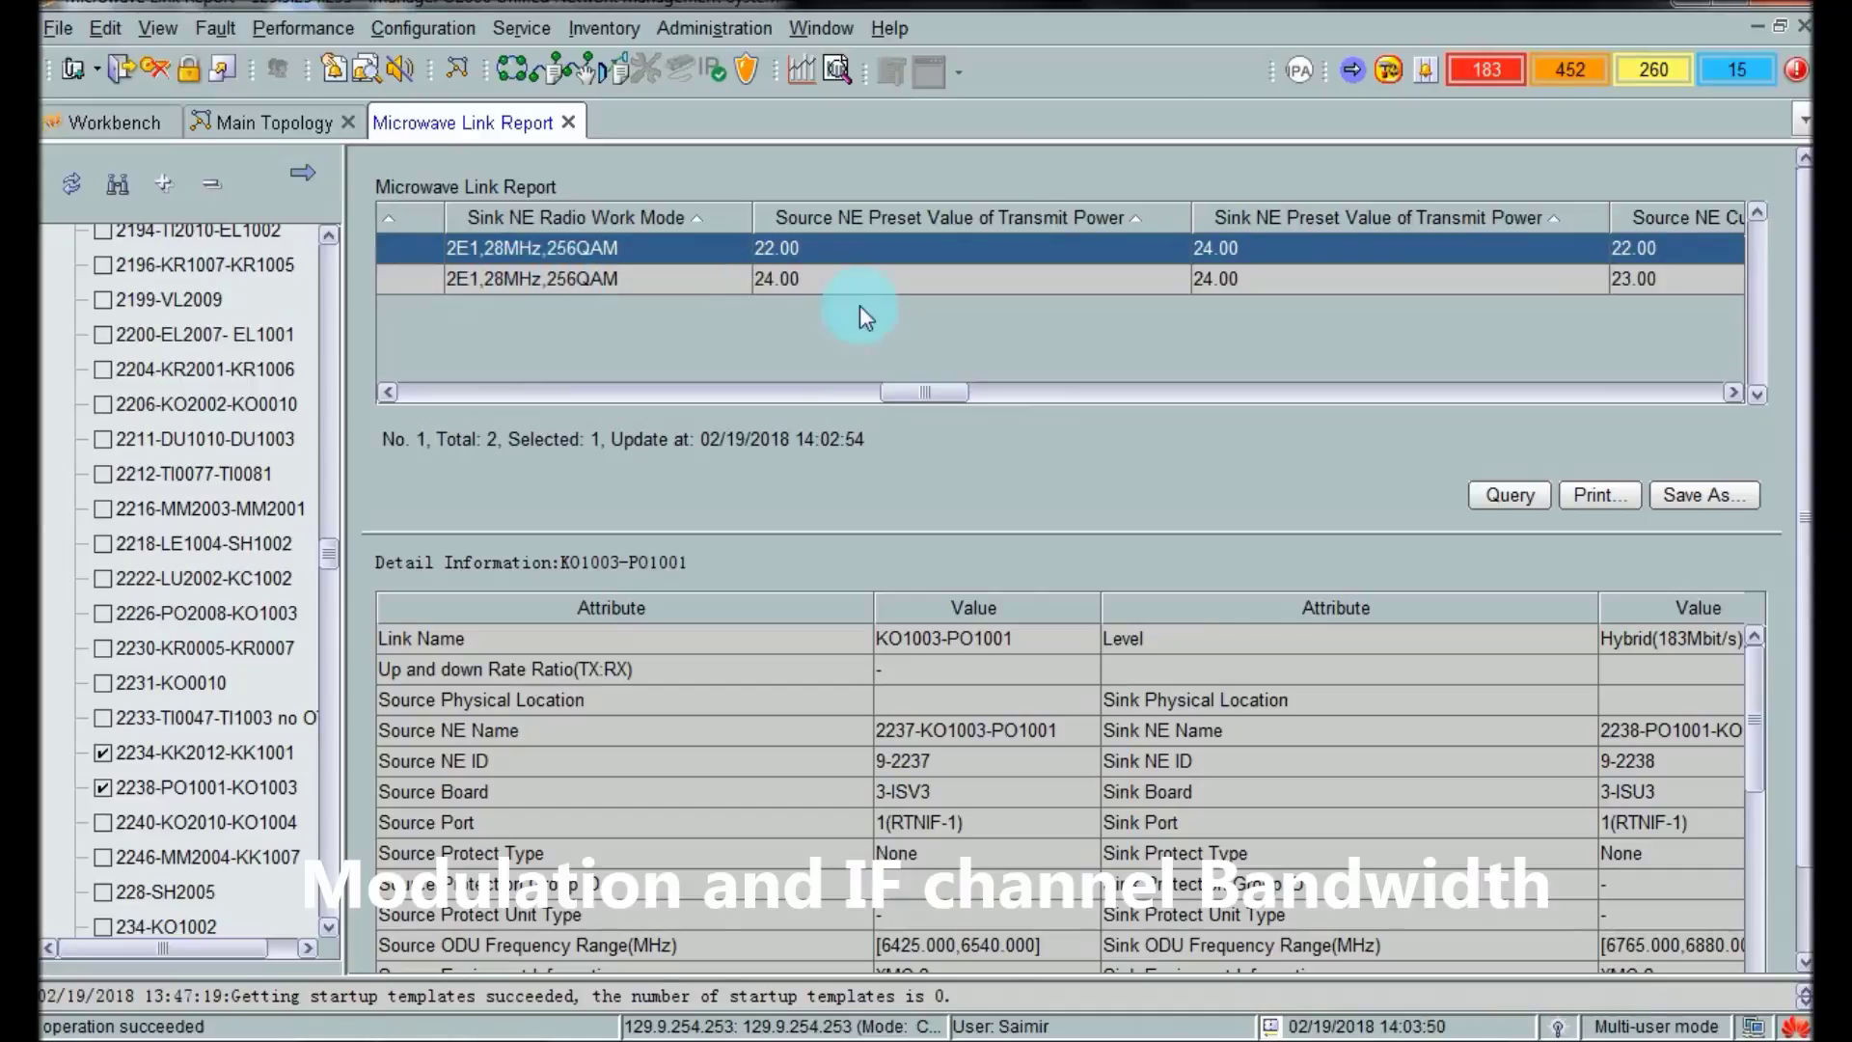
left_click_drag(915, 387, 956, 394)
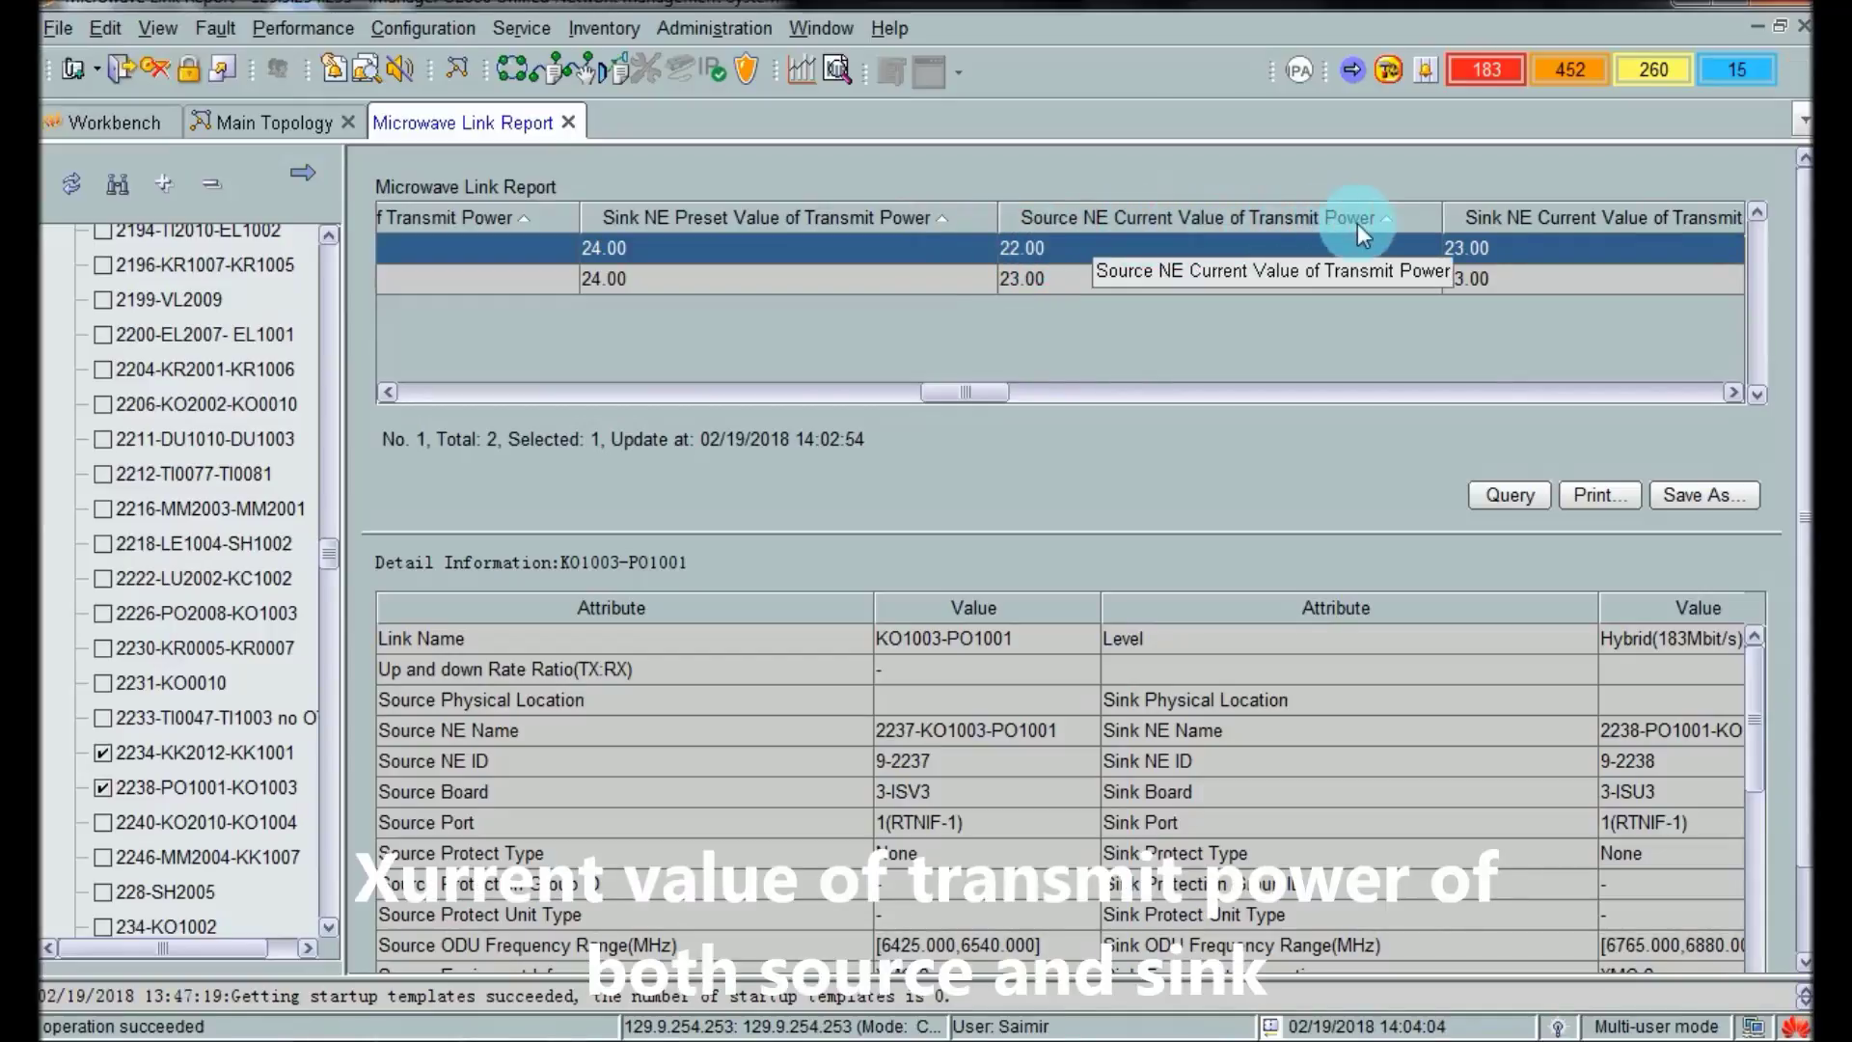
left_click_drag(957, 391, 1030, 400)
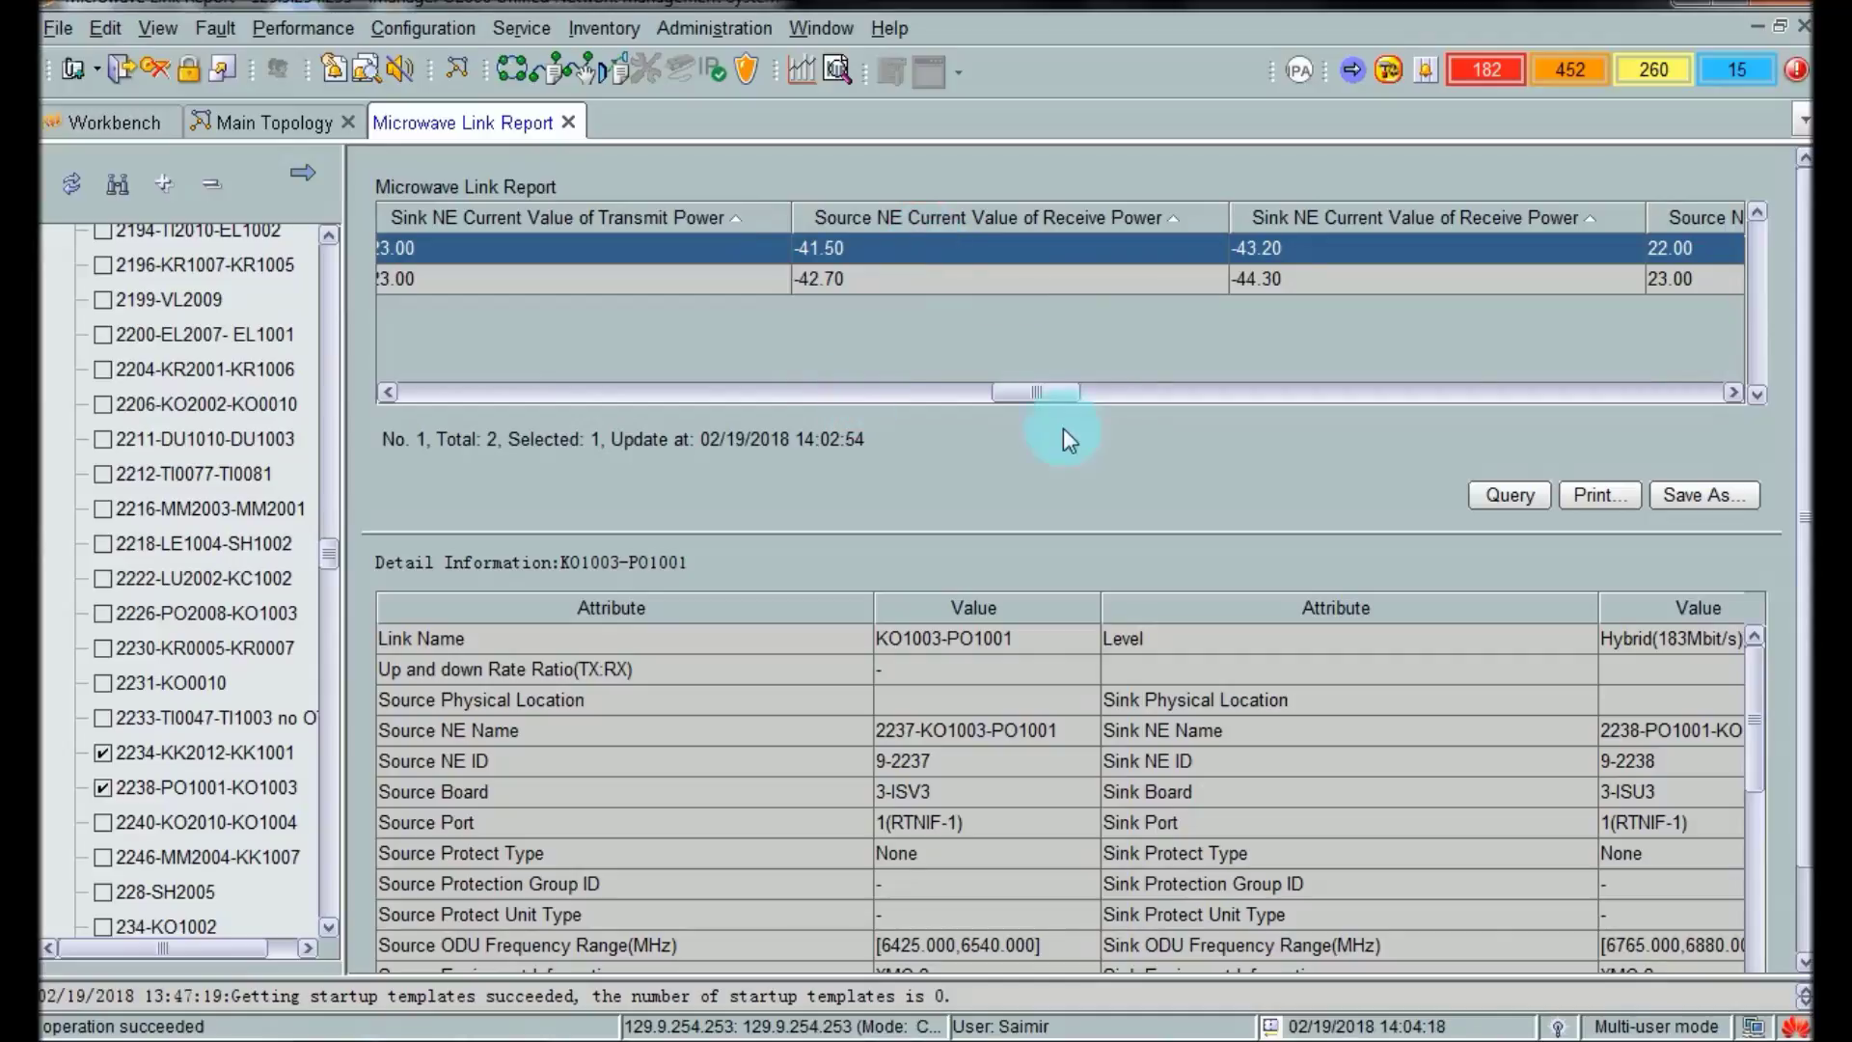
left_click_drag(1054, 395, 1066, 392)
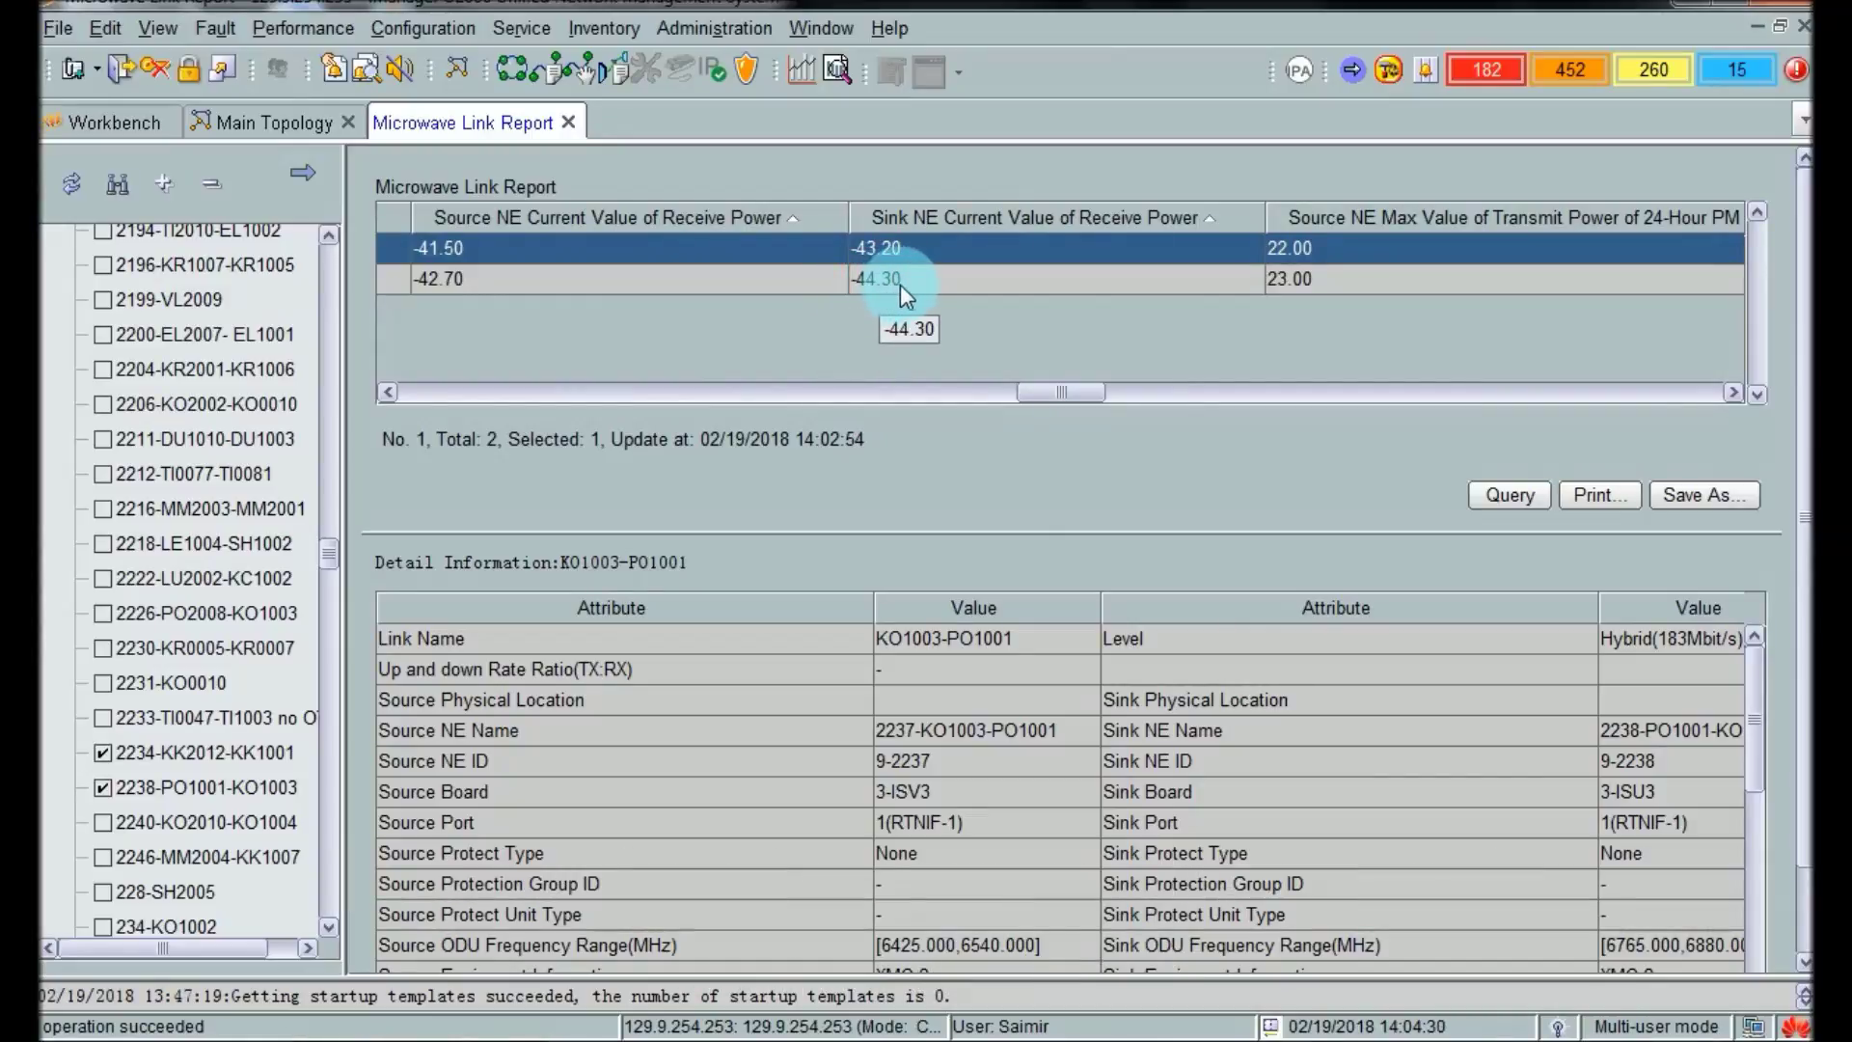
left_click_drag(1067, 389, 1691, 386)
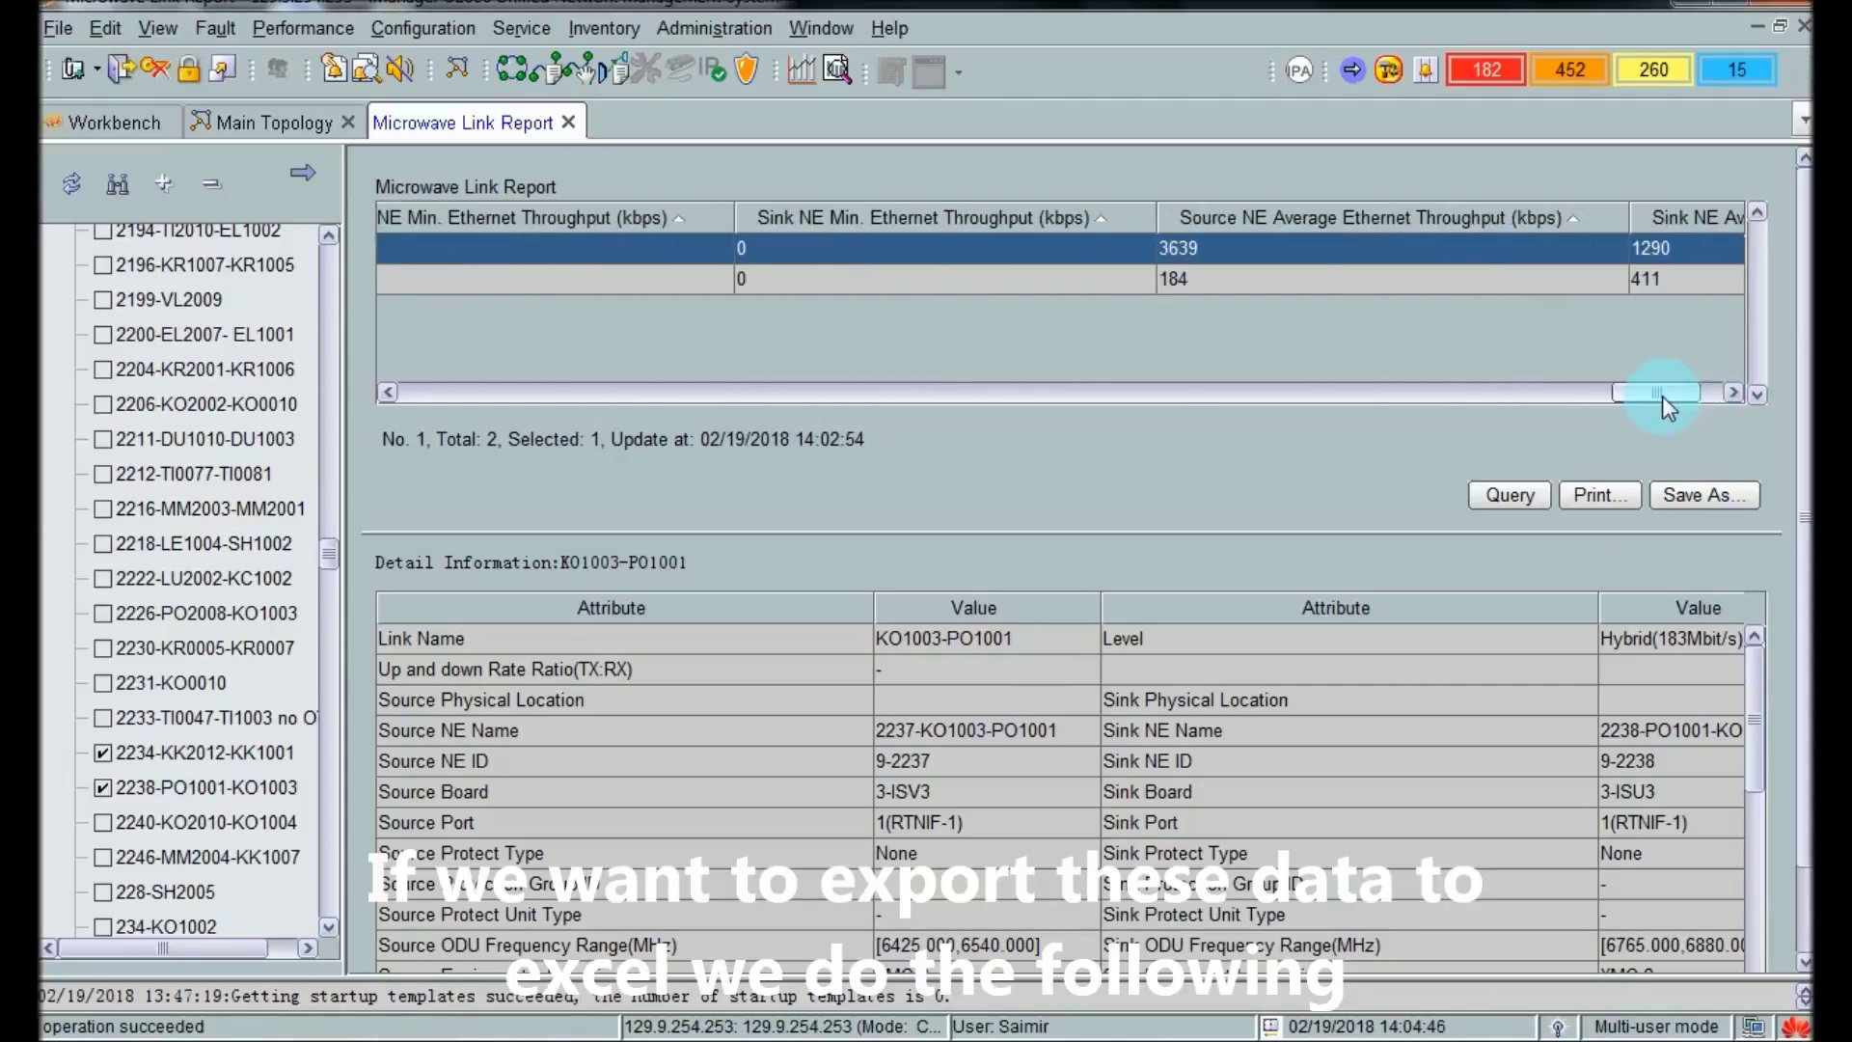
Export report rows 1 to 2 to the Desktop as the XLS file Microwave_Link_Report_02-19-2018_14-04-49.xls.
left_click(1698, 492)
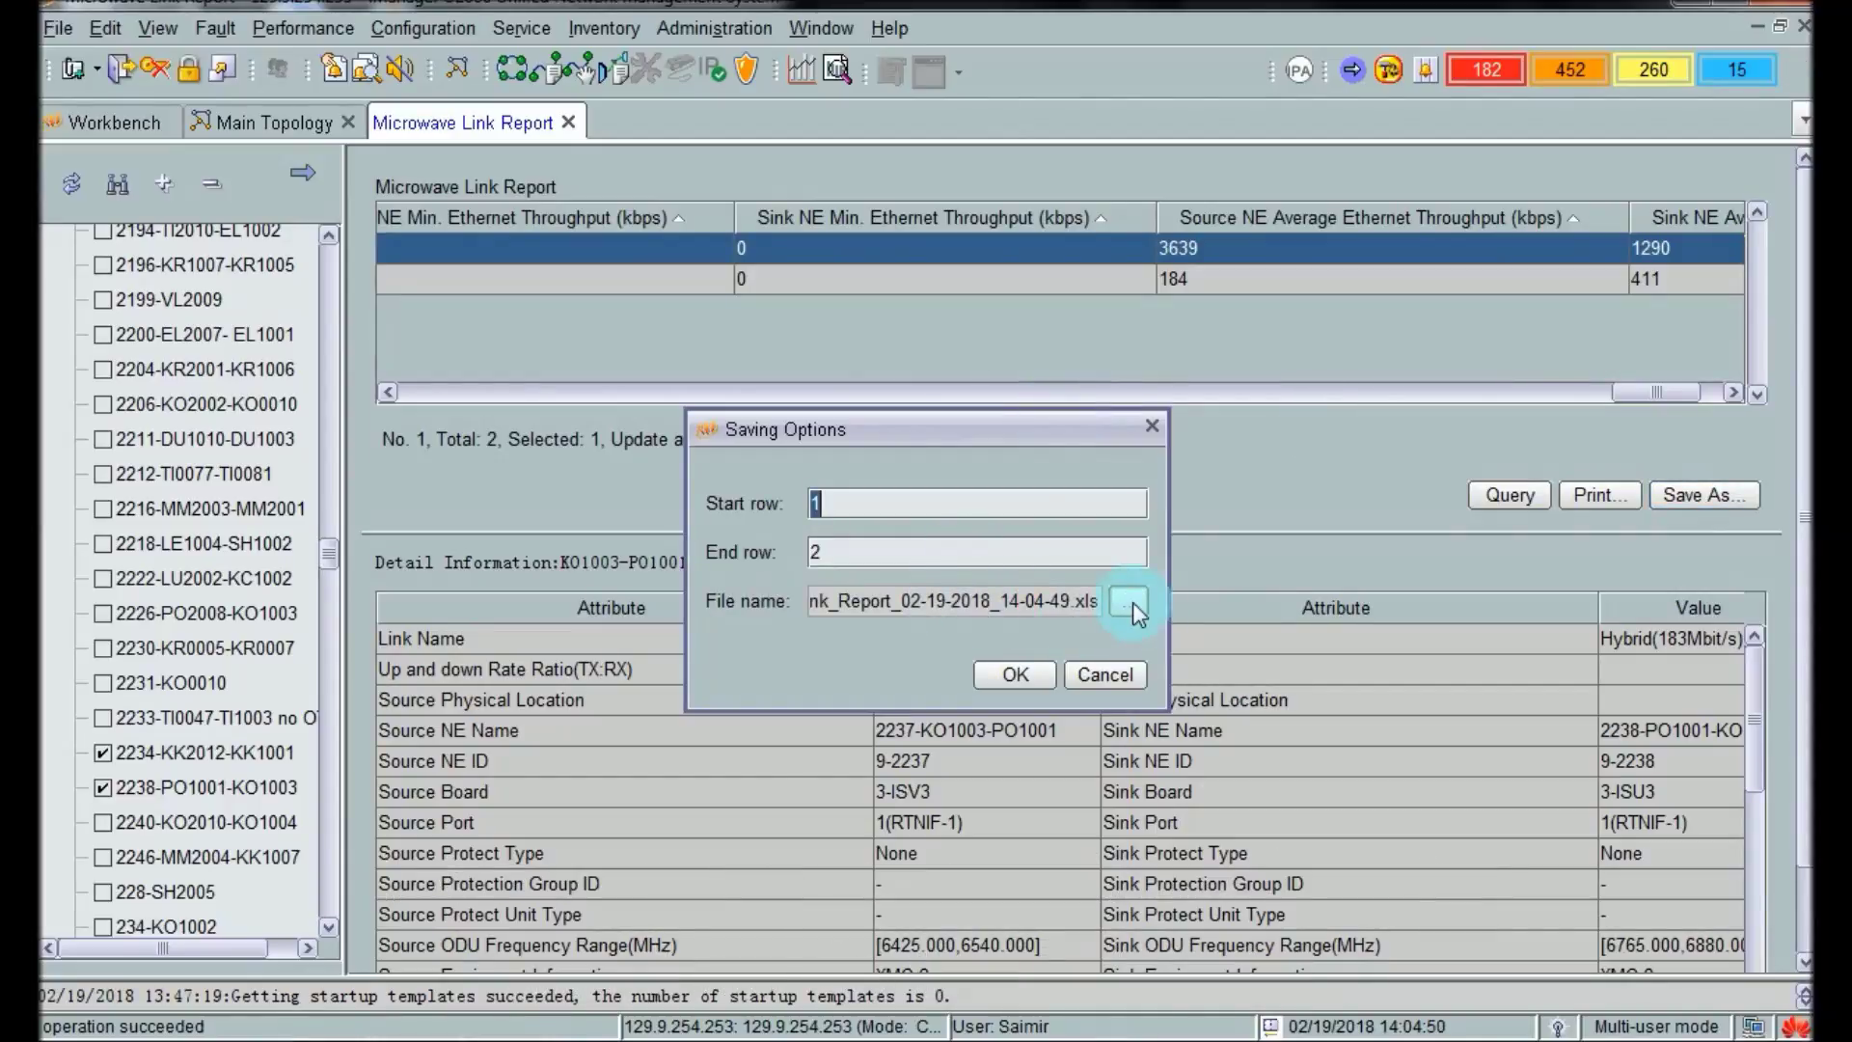
left_click(1129, 601)
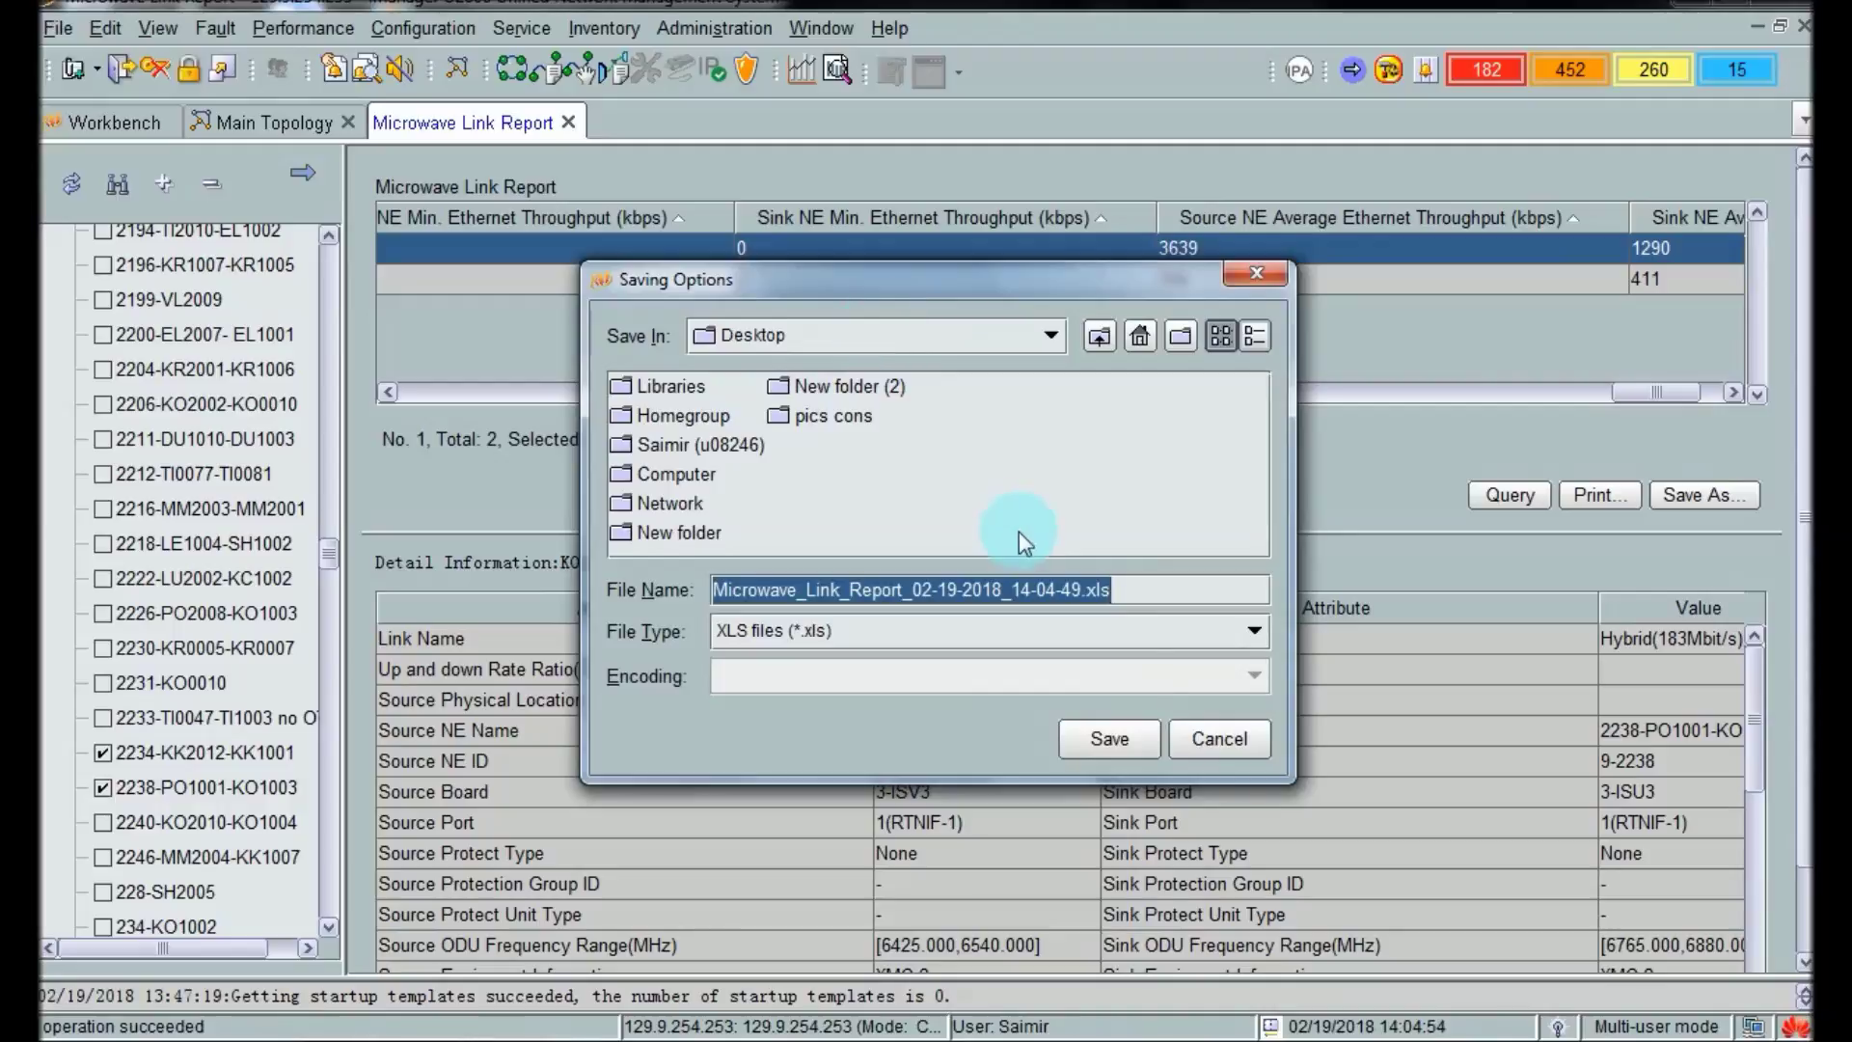
left_click(1105, 739)
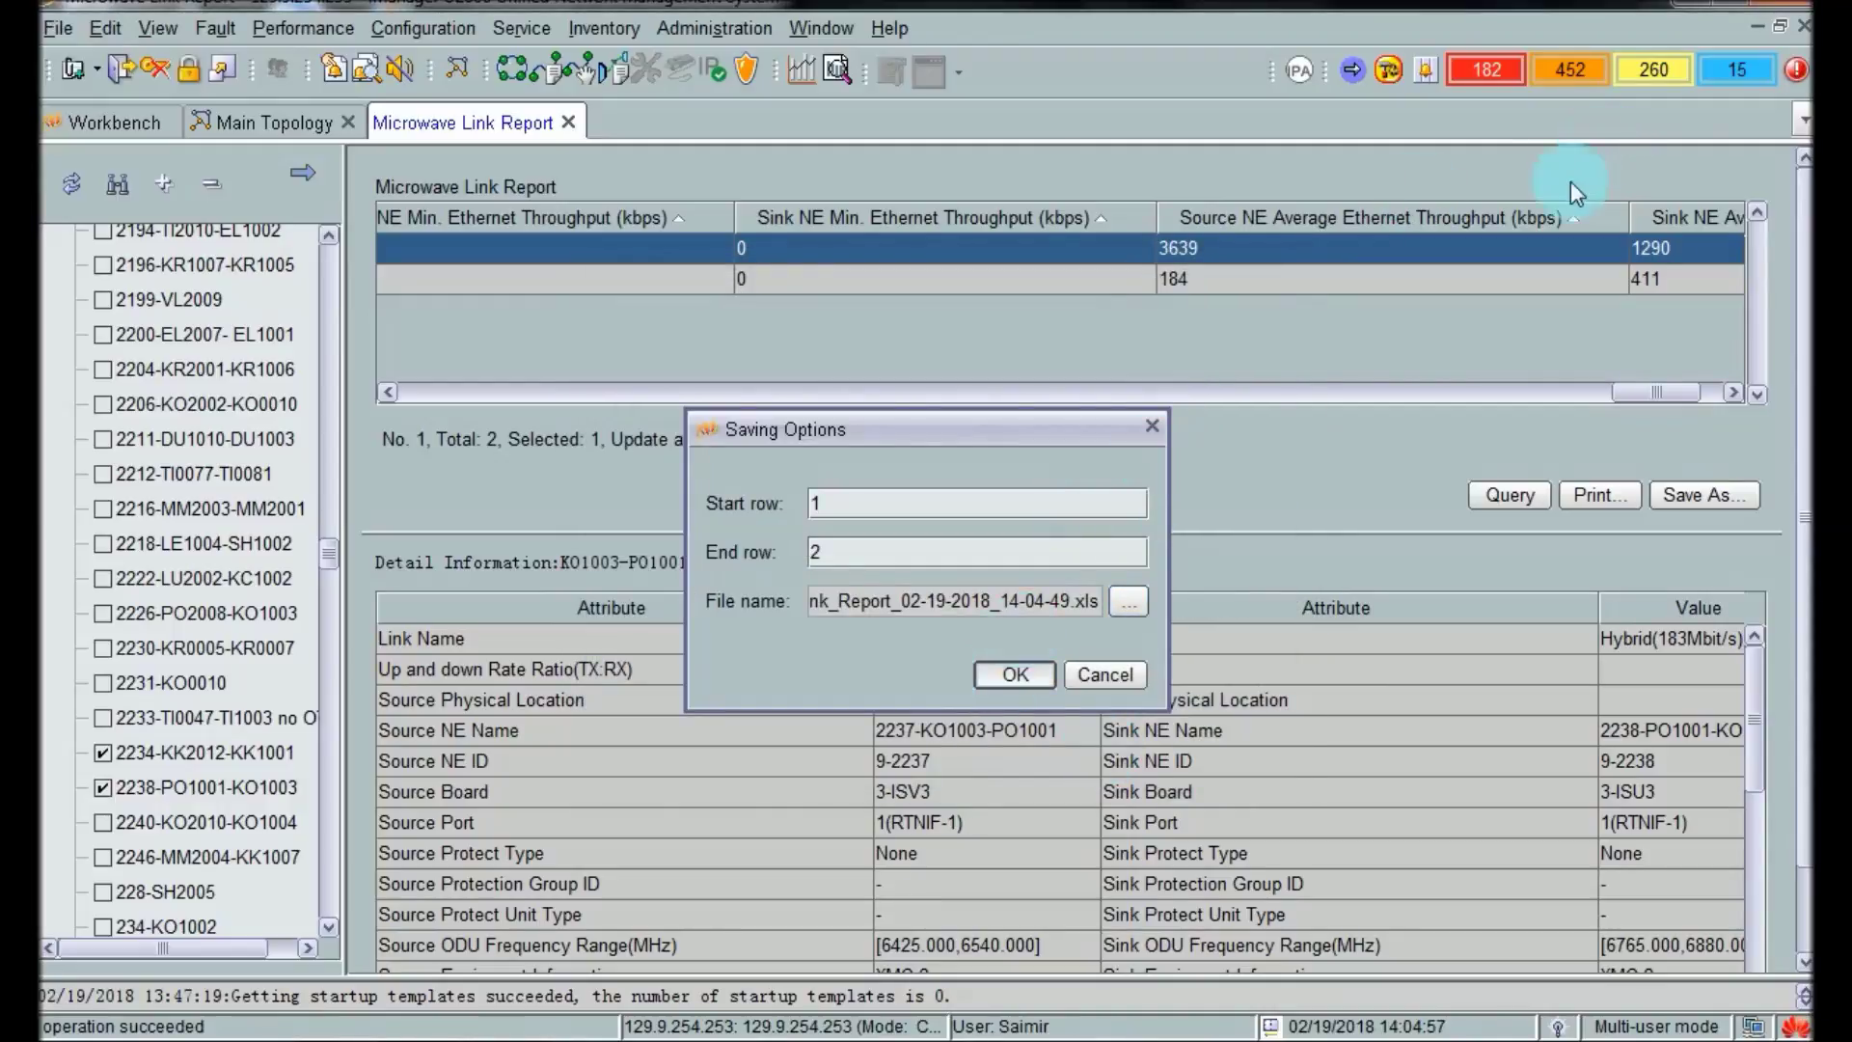
key("Return")
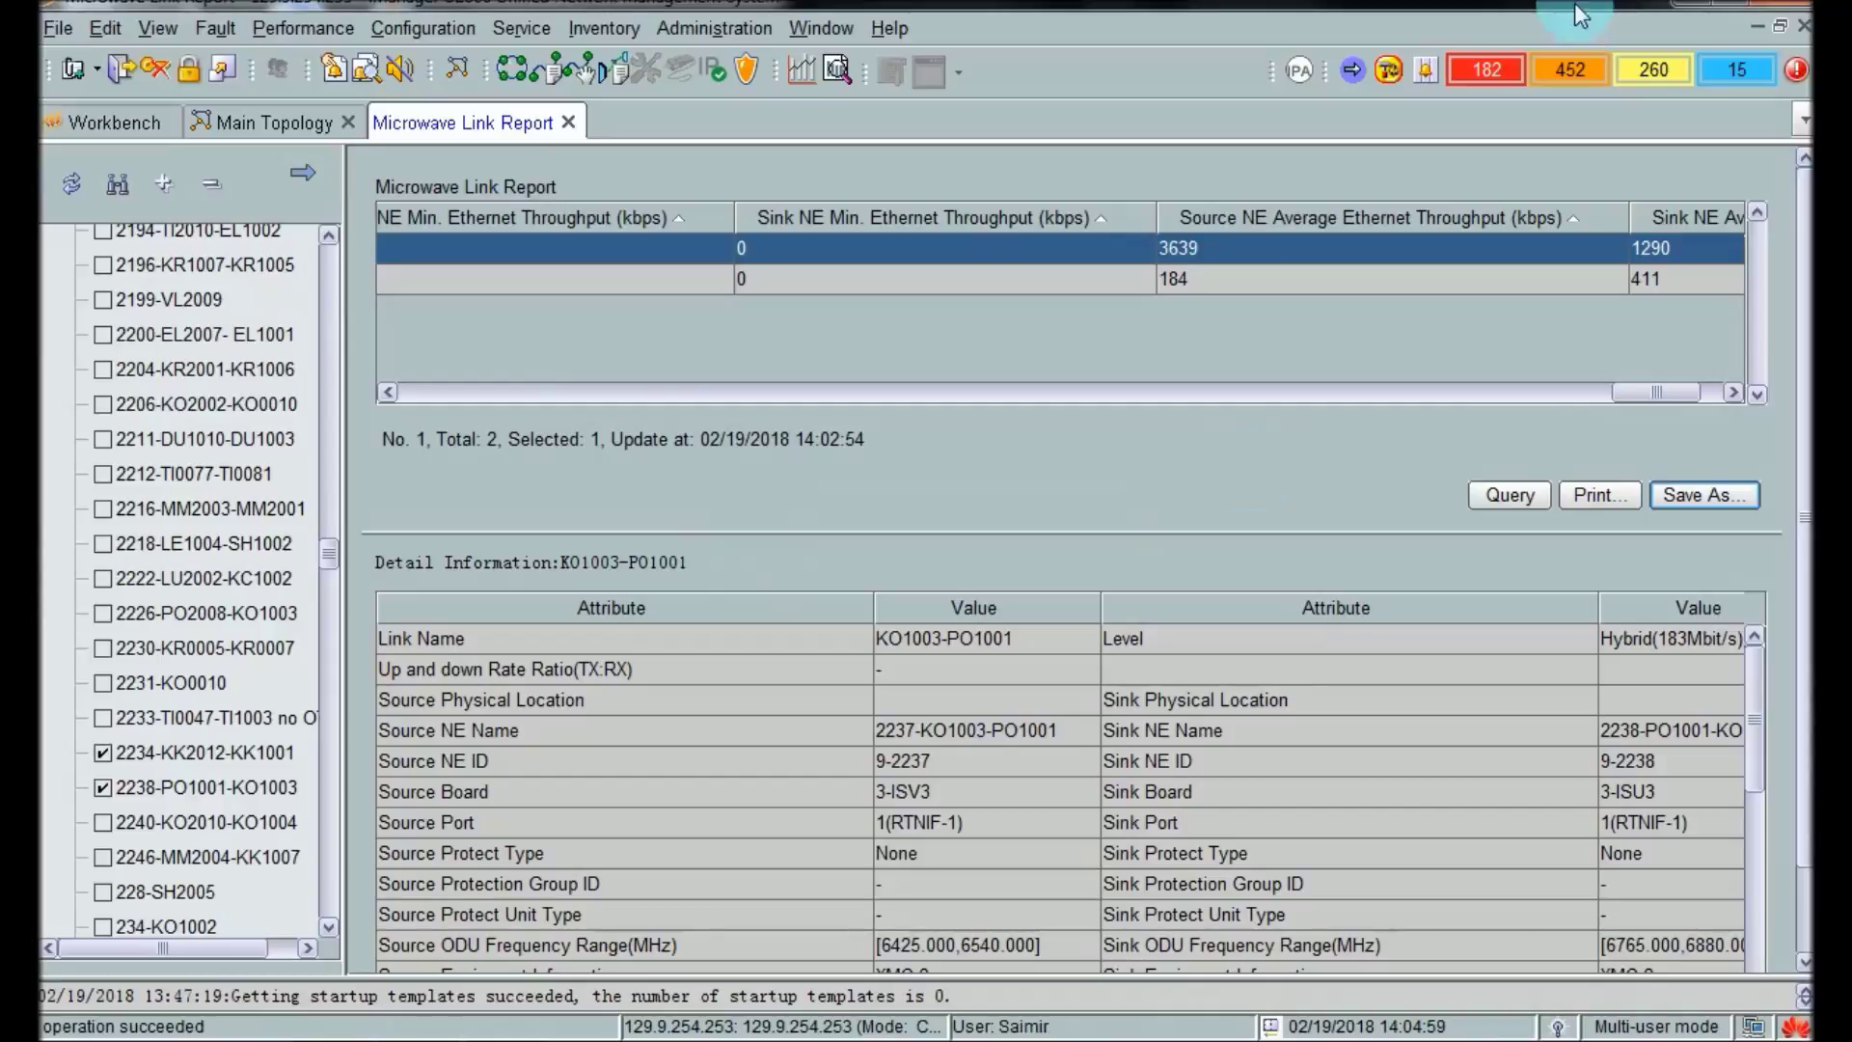
Open the exported Microwave Link Report file from the desktop in a maximized Excel window and fit column A to its contents.
left_click(1686, 2)
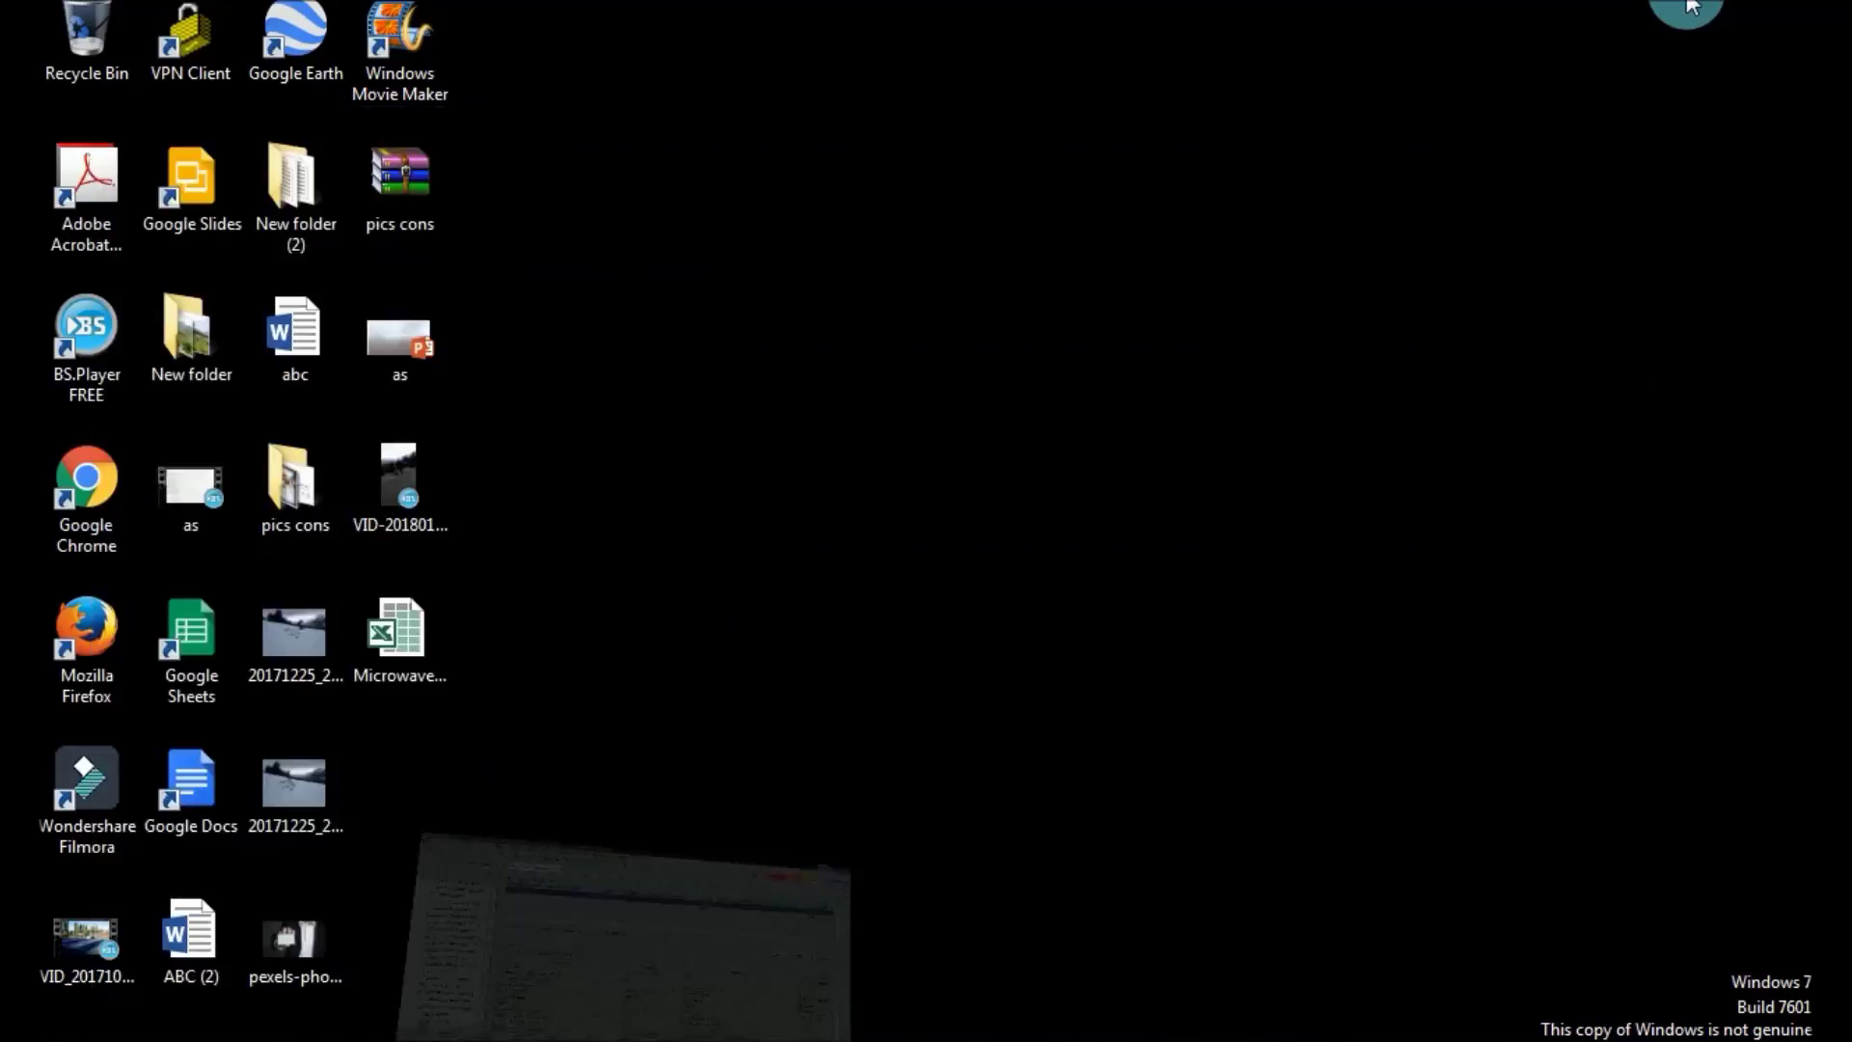
double_click(405, 656)
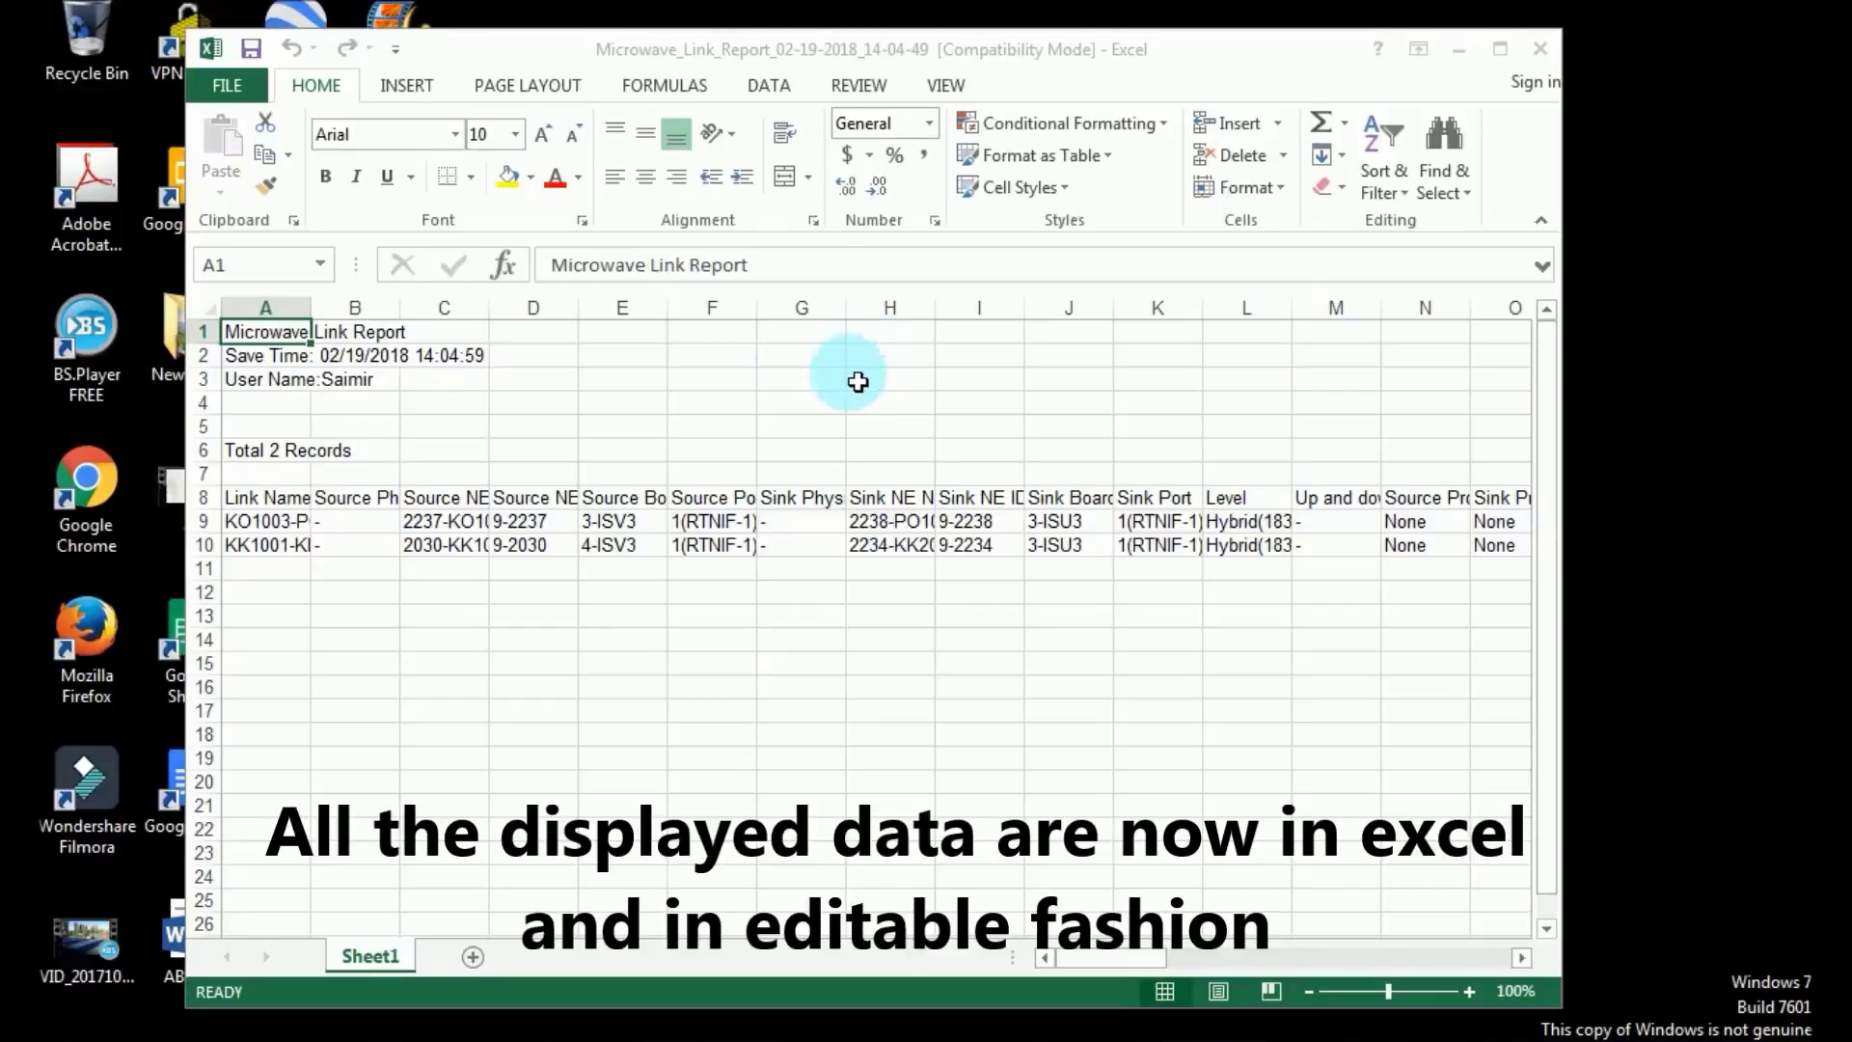
left_click(780, 52)
key("super+Up")
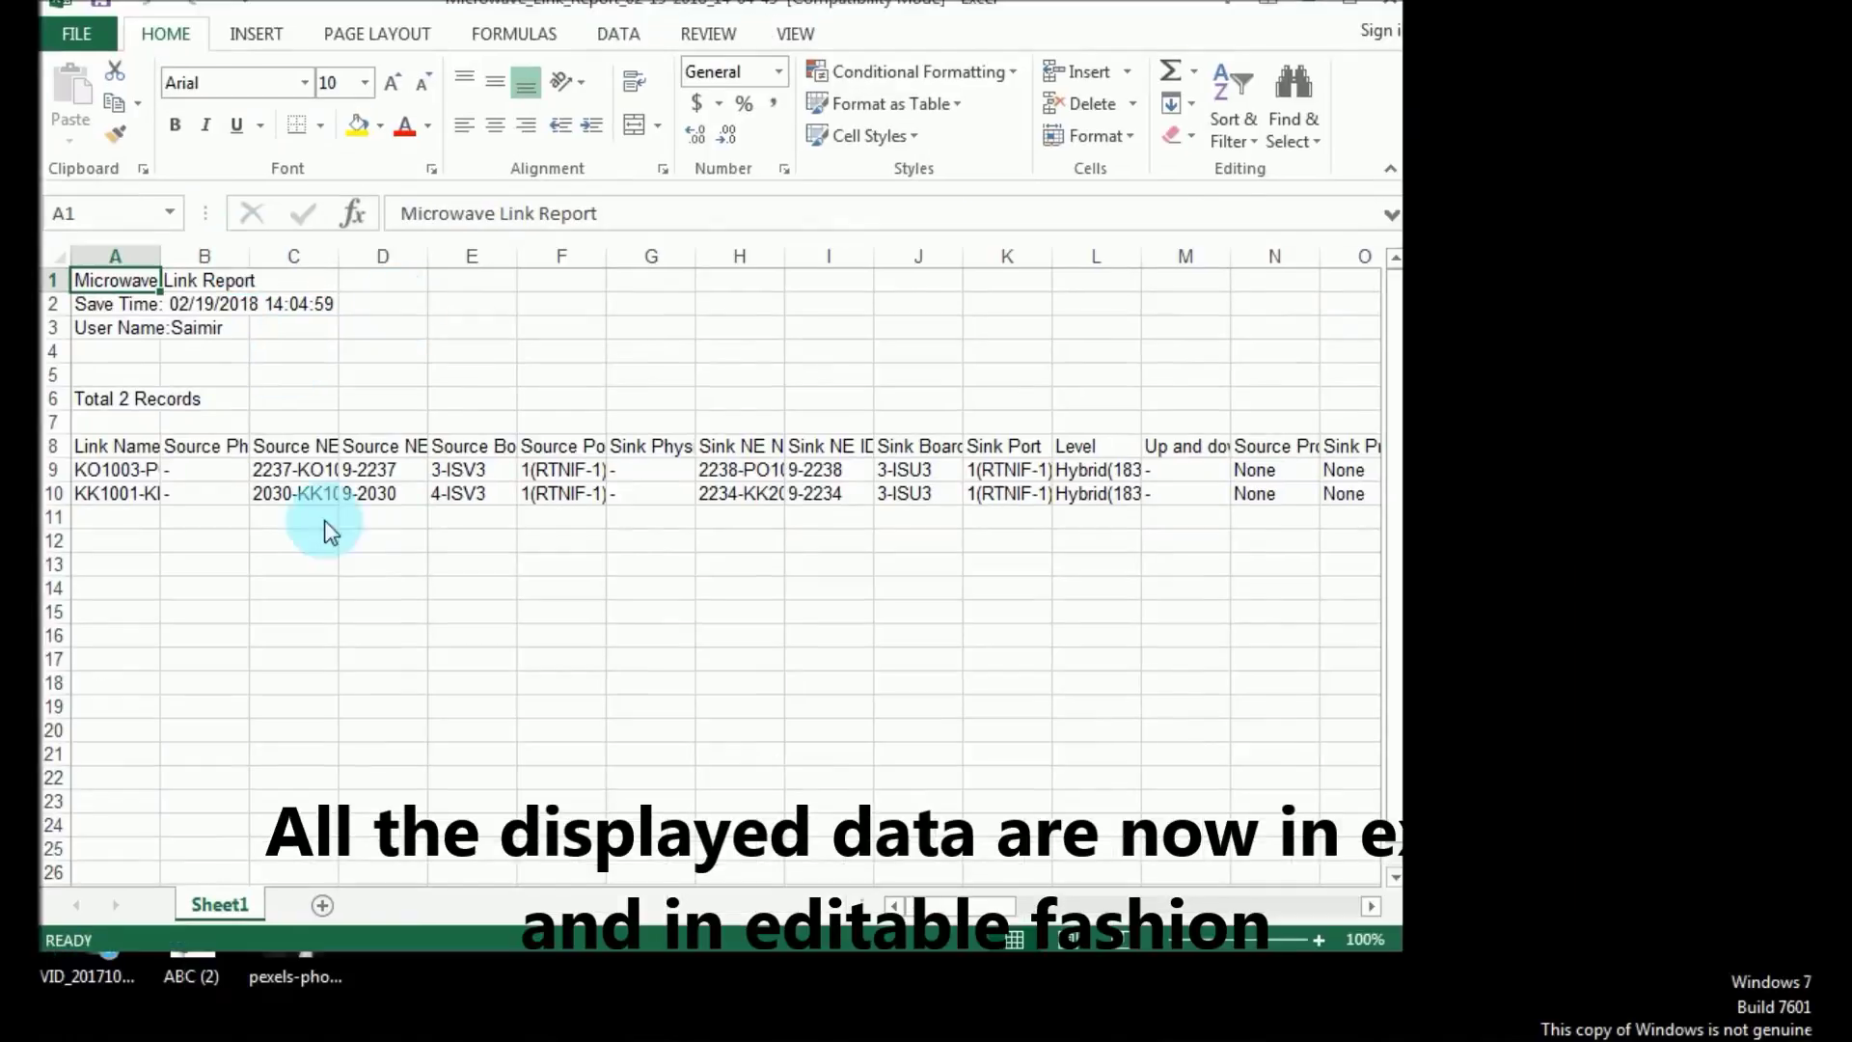
double_click(176, 269)
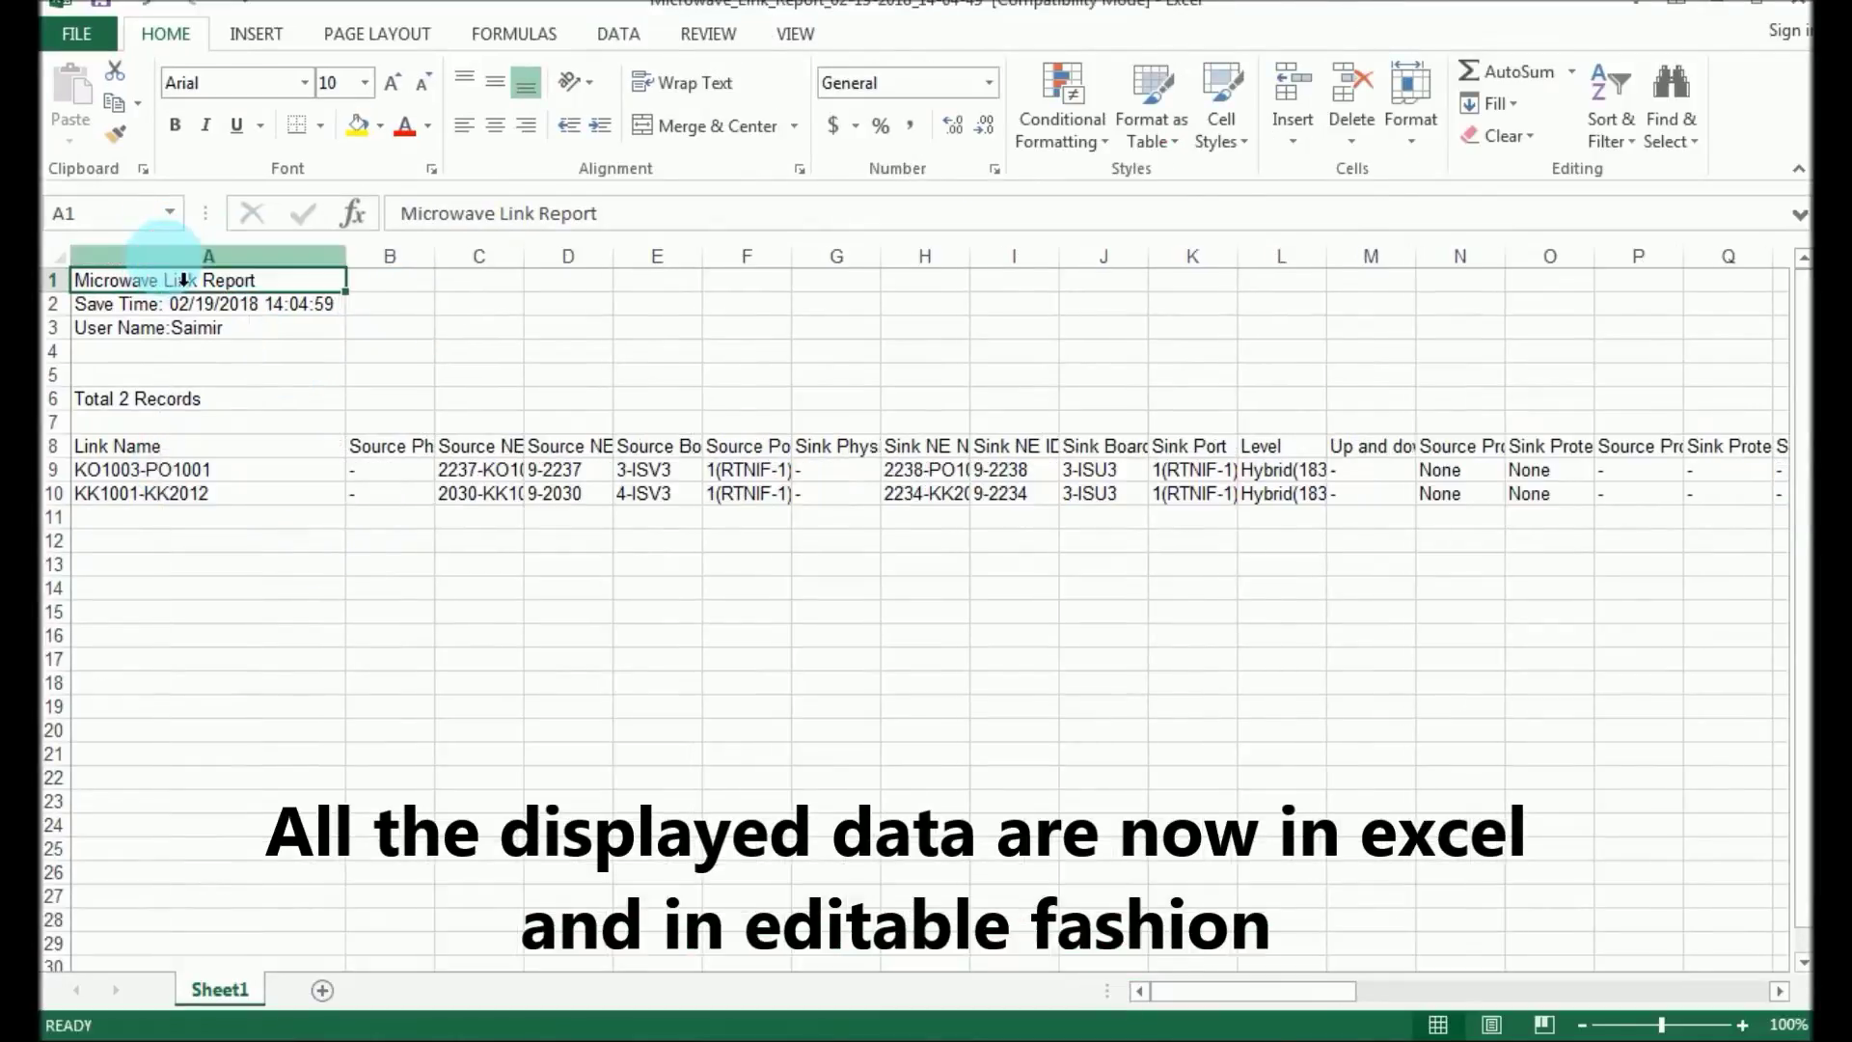
Review the exported source, sink, frequency, power and throughput data for both links across the sheet, and minimize the workbook.
left_click(189, 492)
left_click(500, 475)
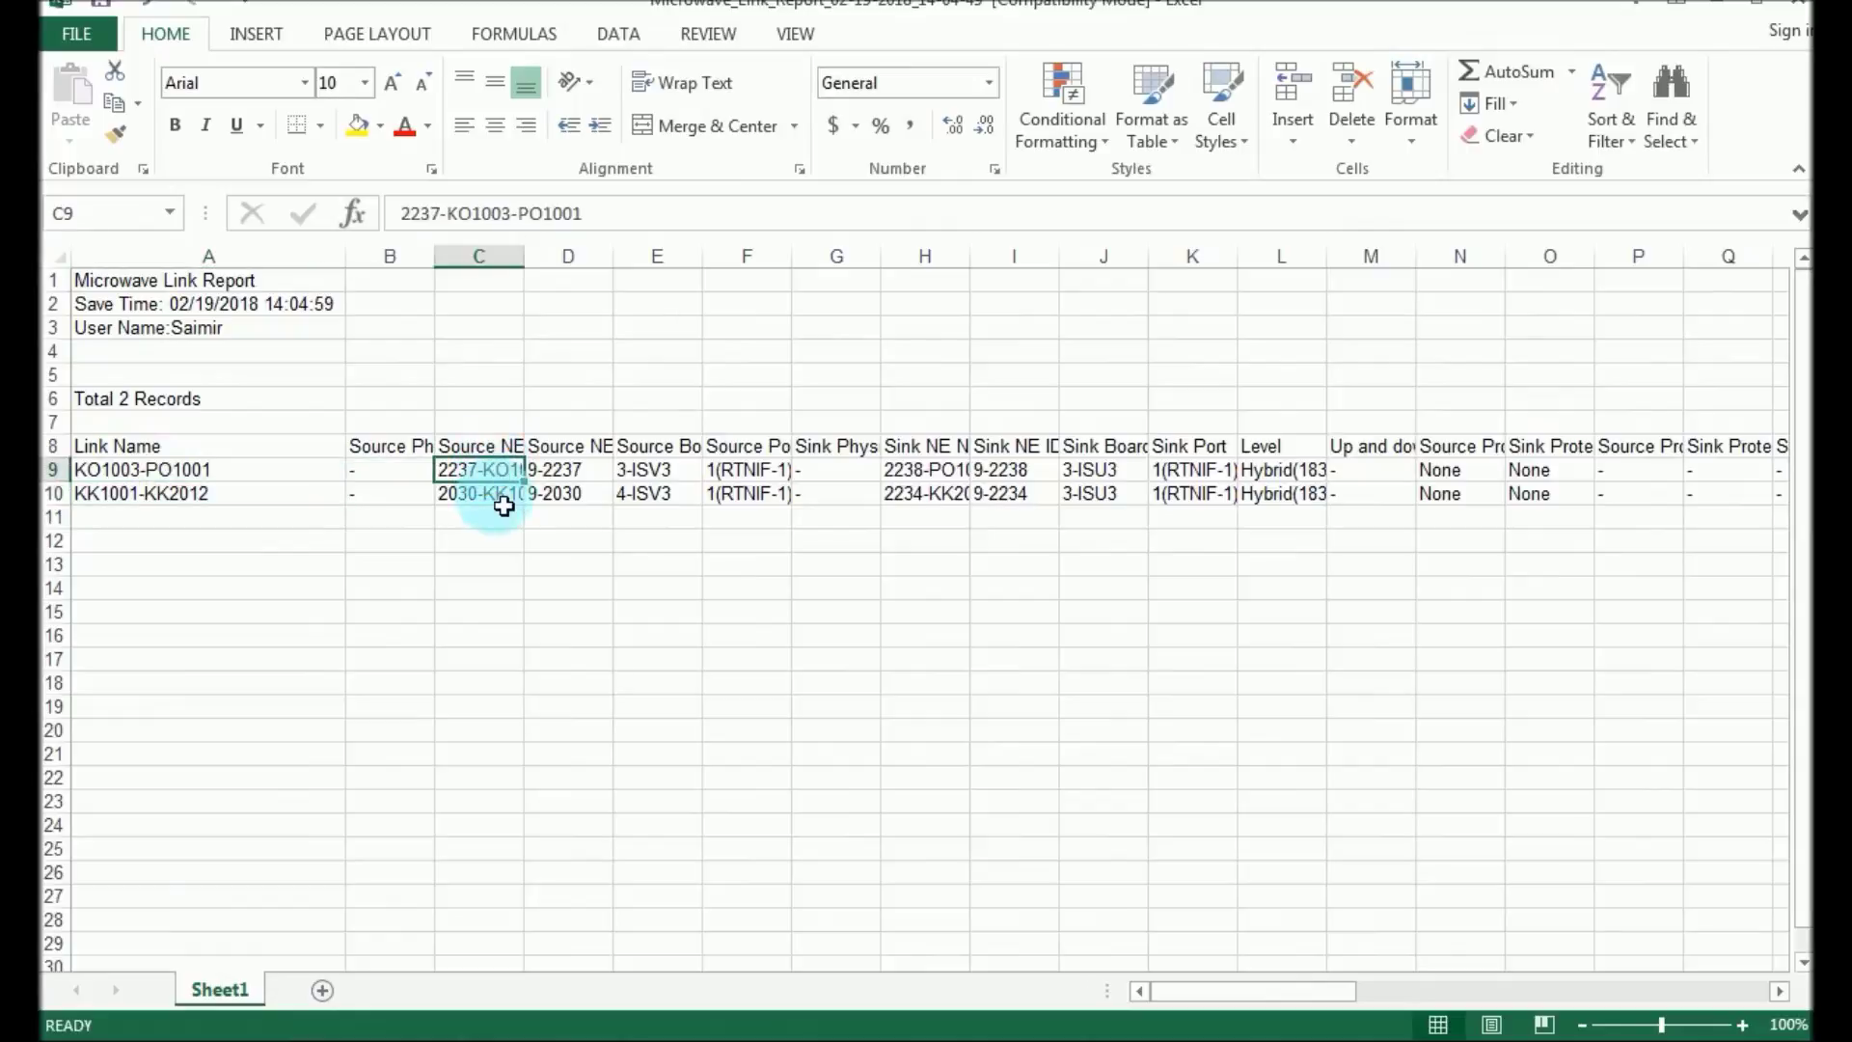
left_click(488, 493)
left_click(640, 495)
left_click(666, 471)
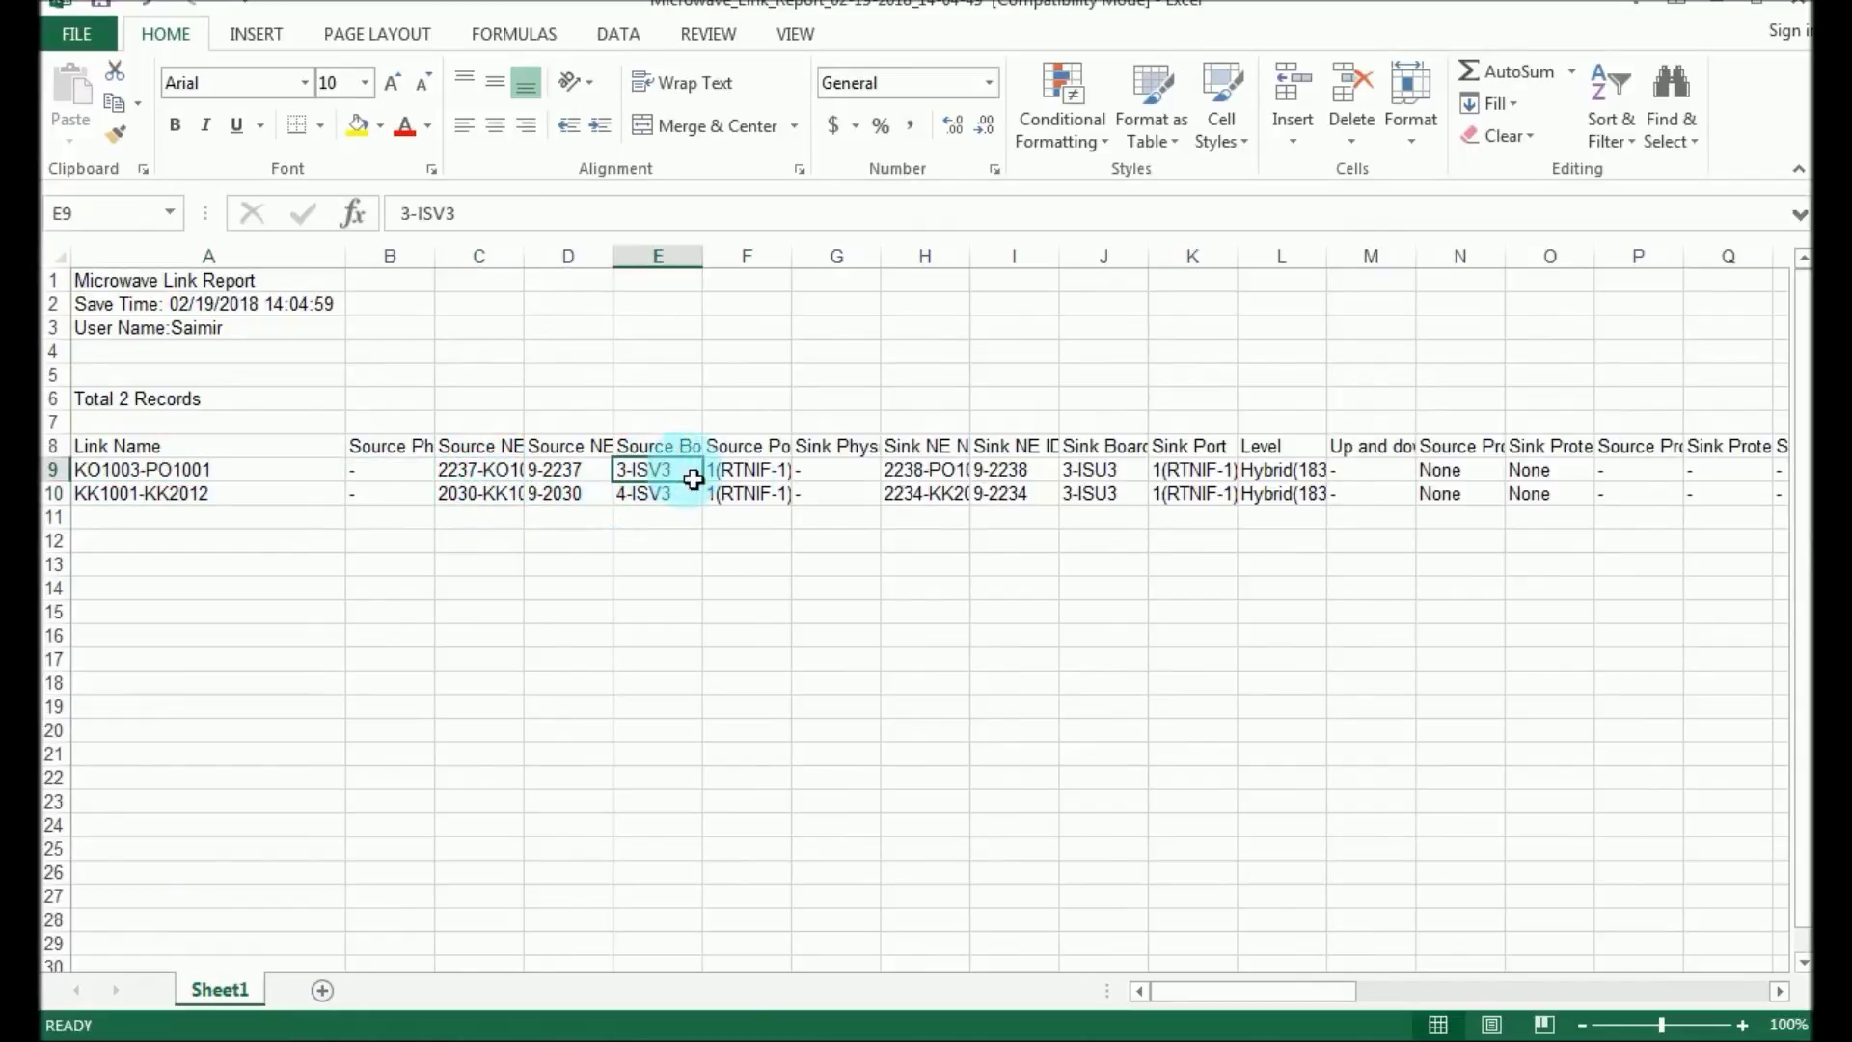
left_click(741, 475)
left_click(786, 497)
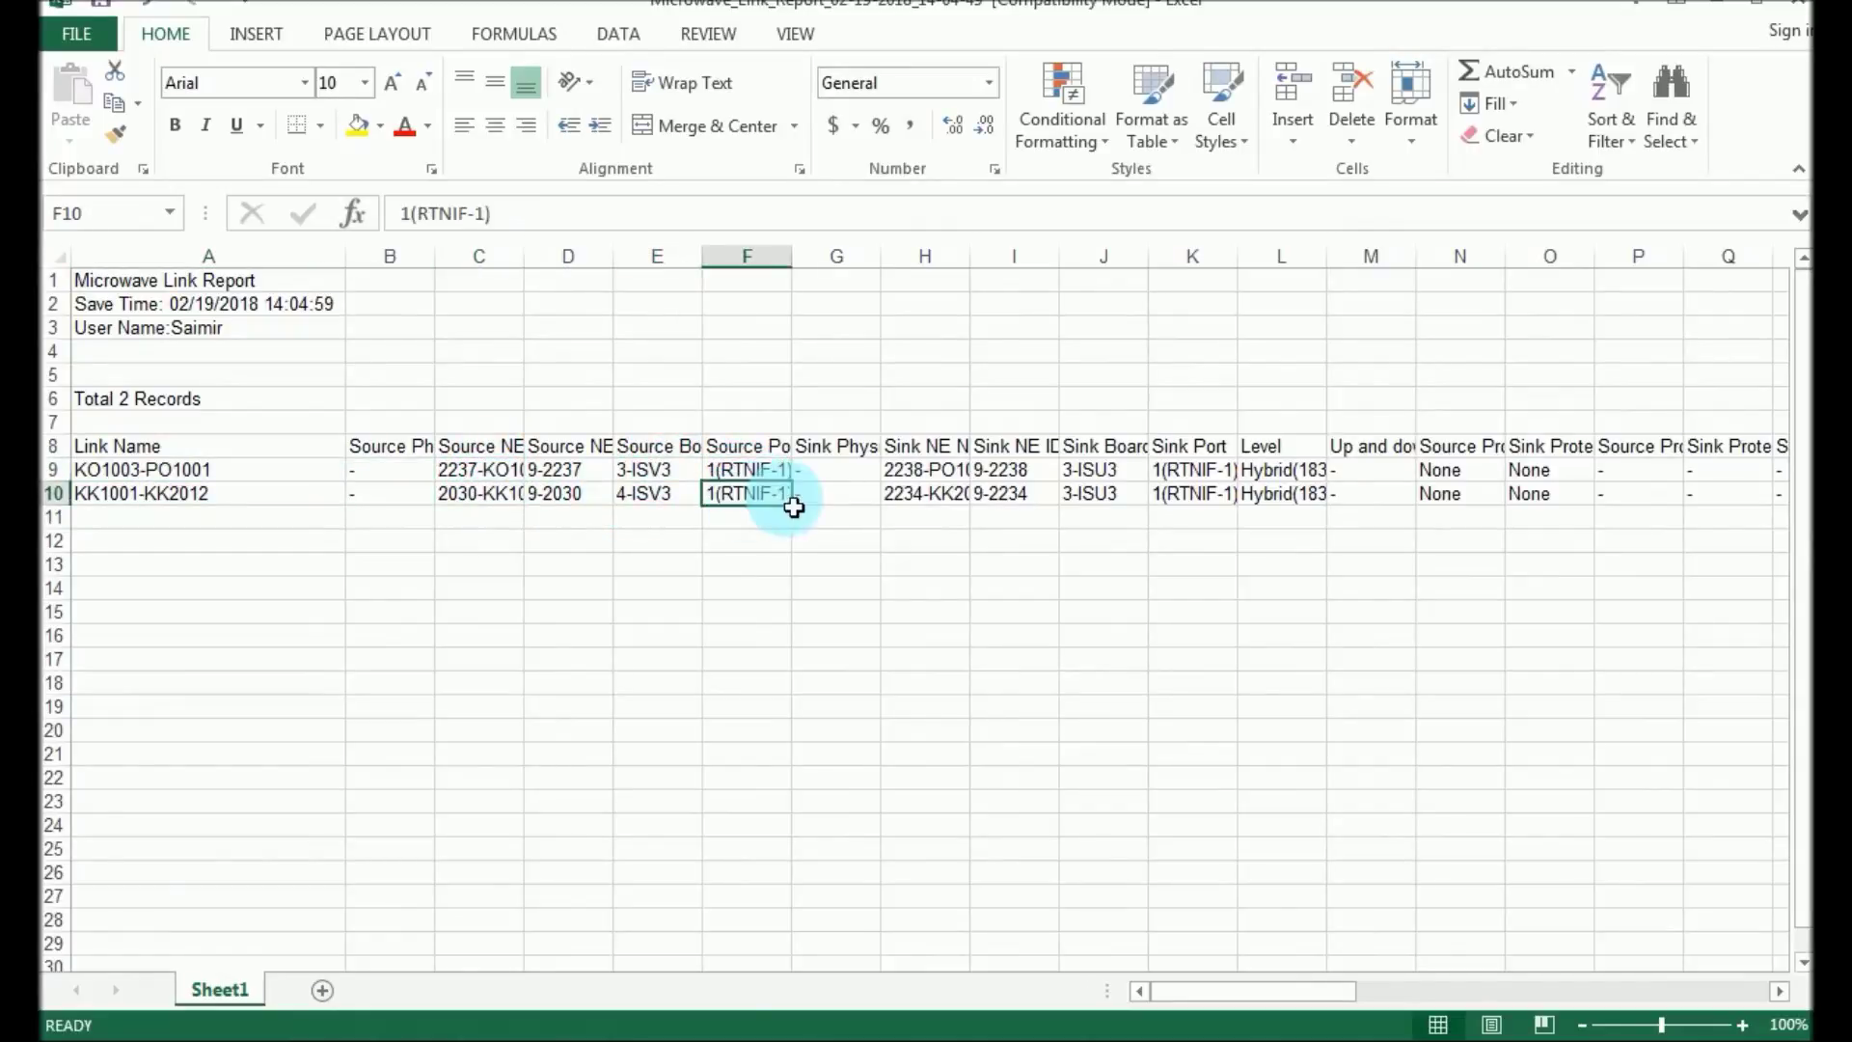
left_click(922, 492)
left_click(1117, 500)
left_click(1261, 495)
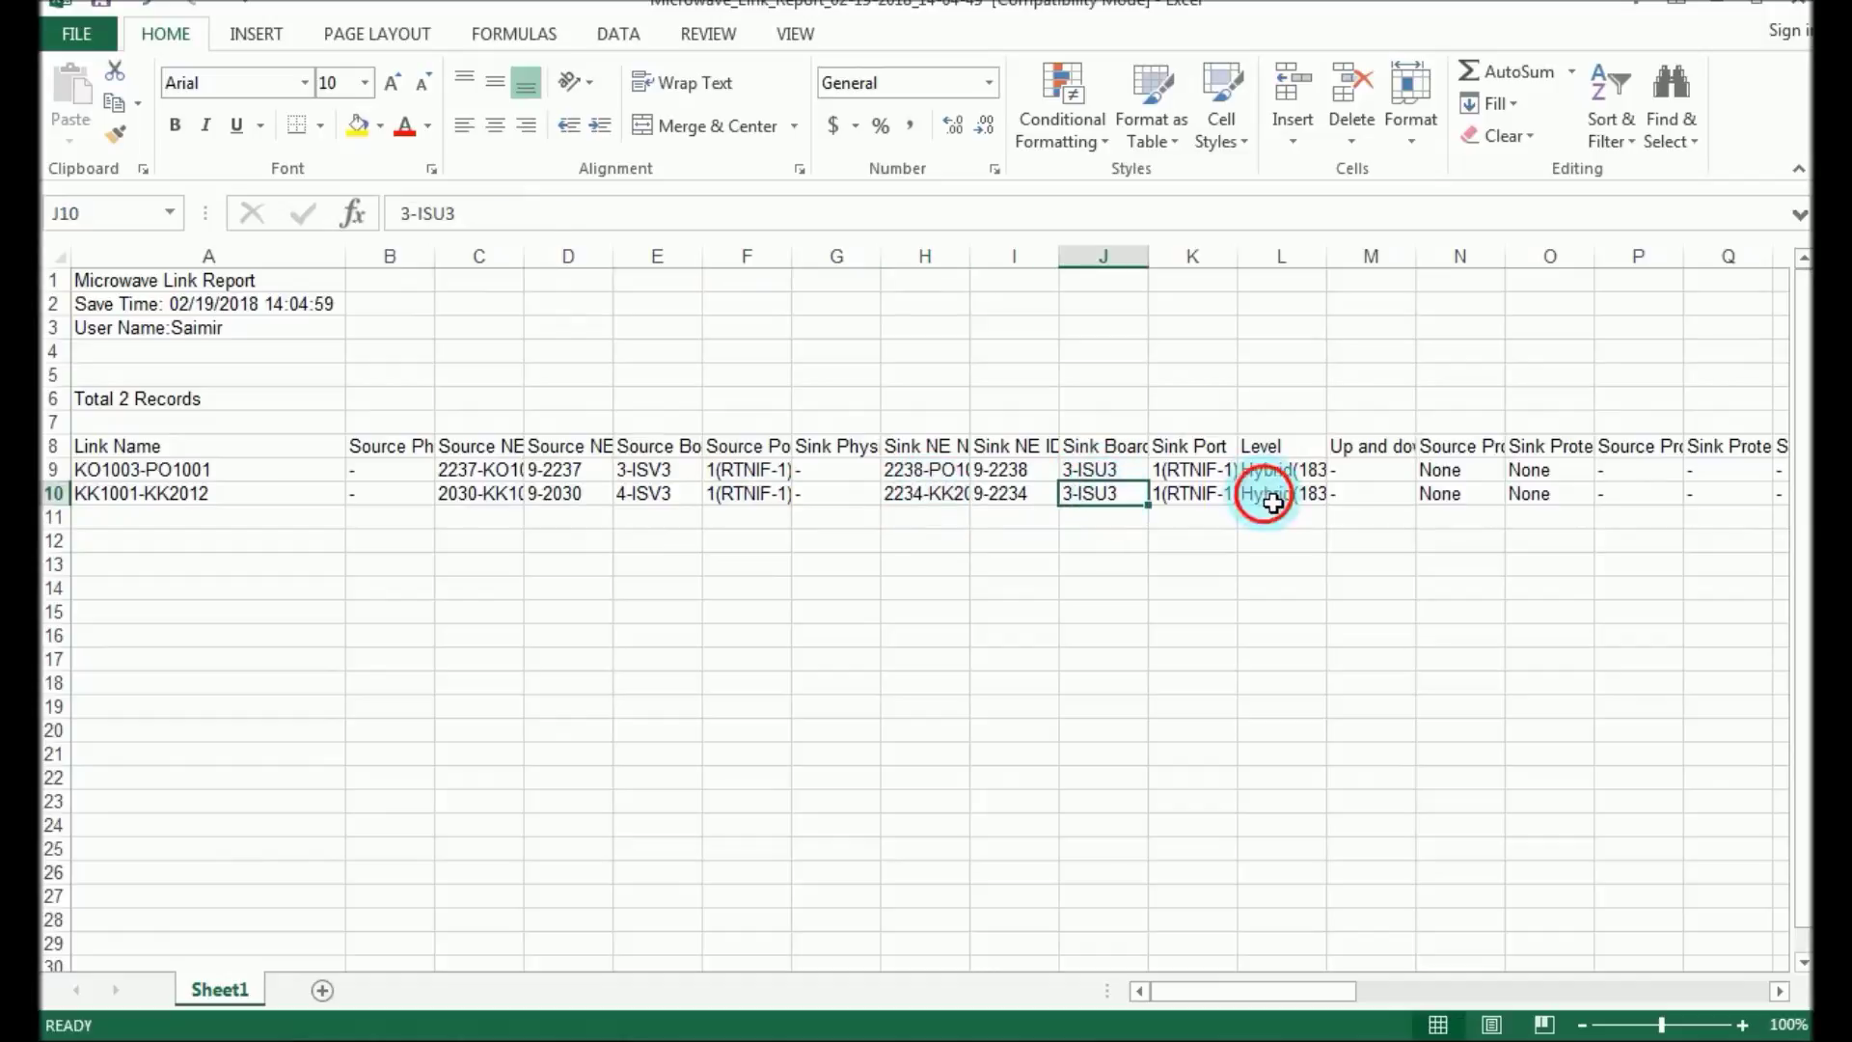
left_click(1451, 990)
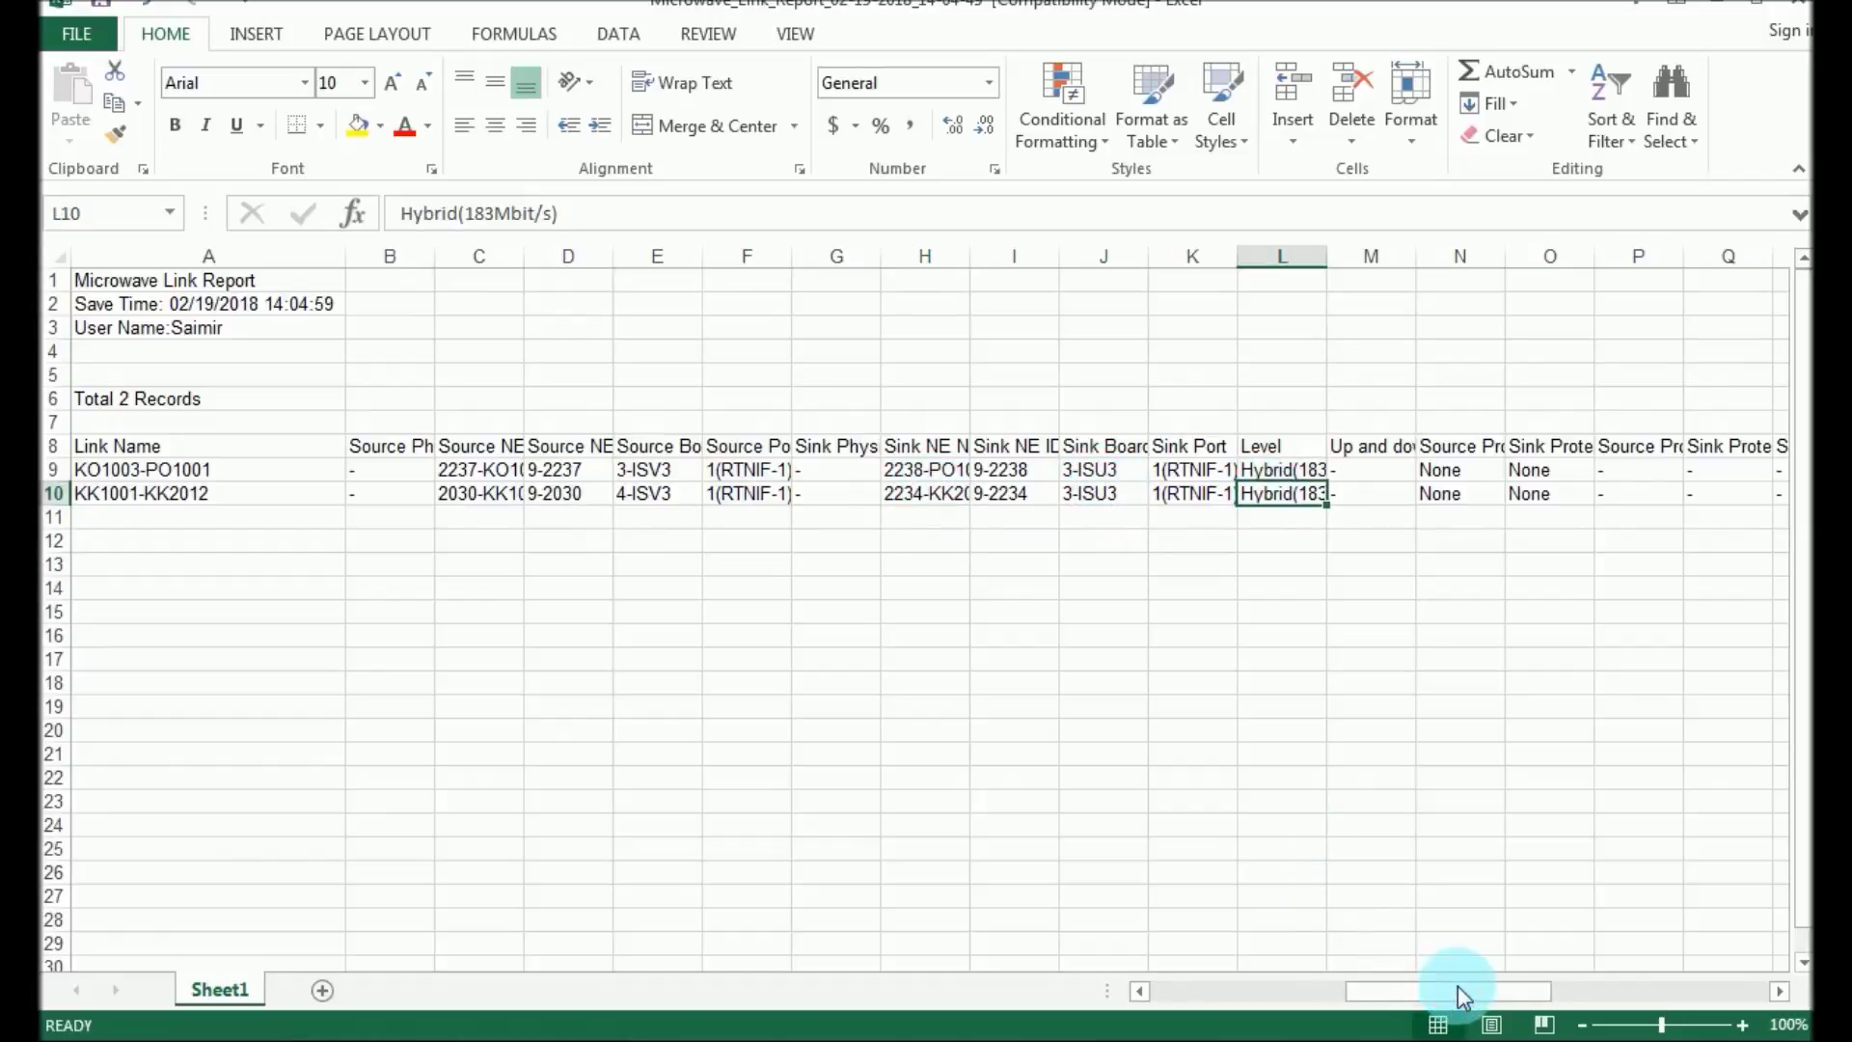
left_click(1567, 988)
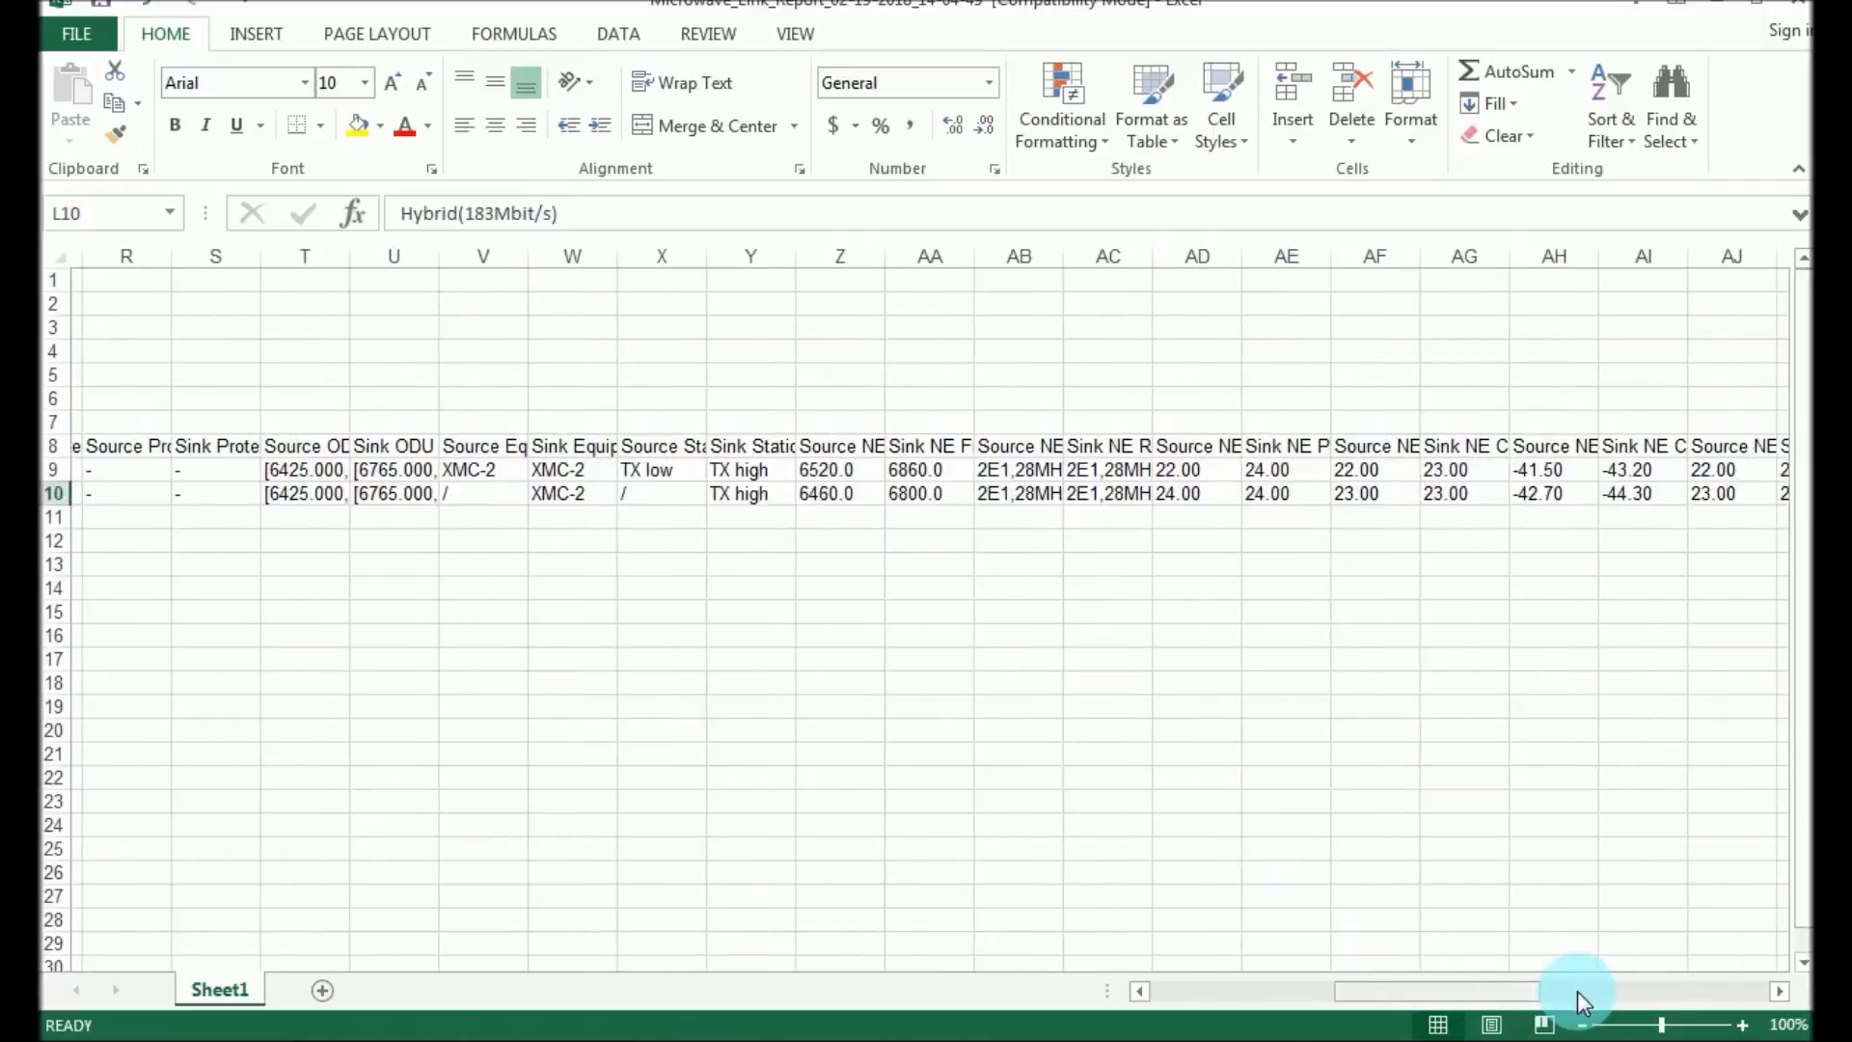
left_click(1640, 992)
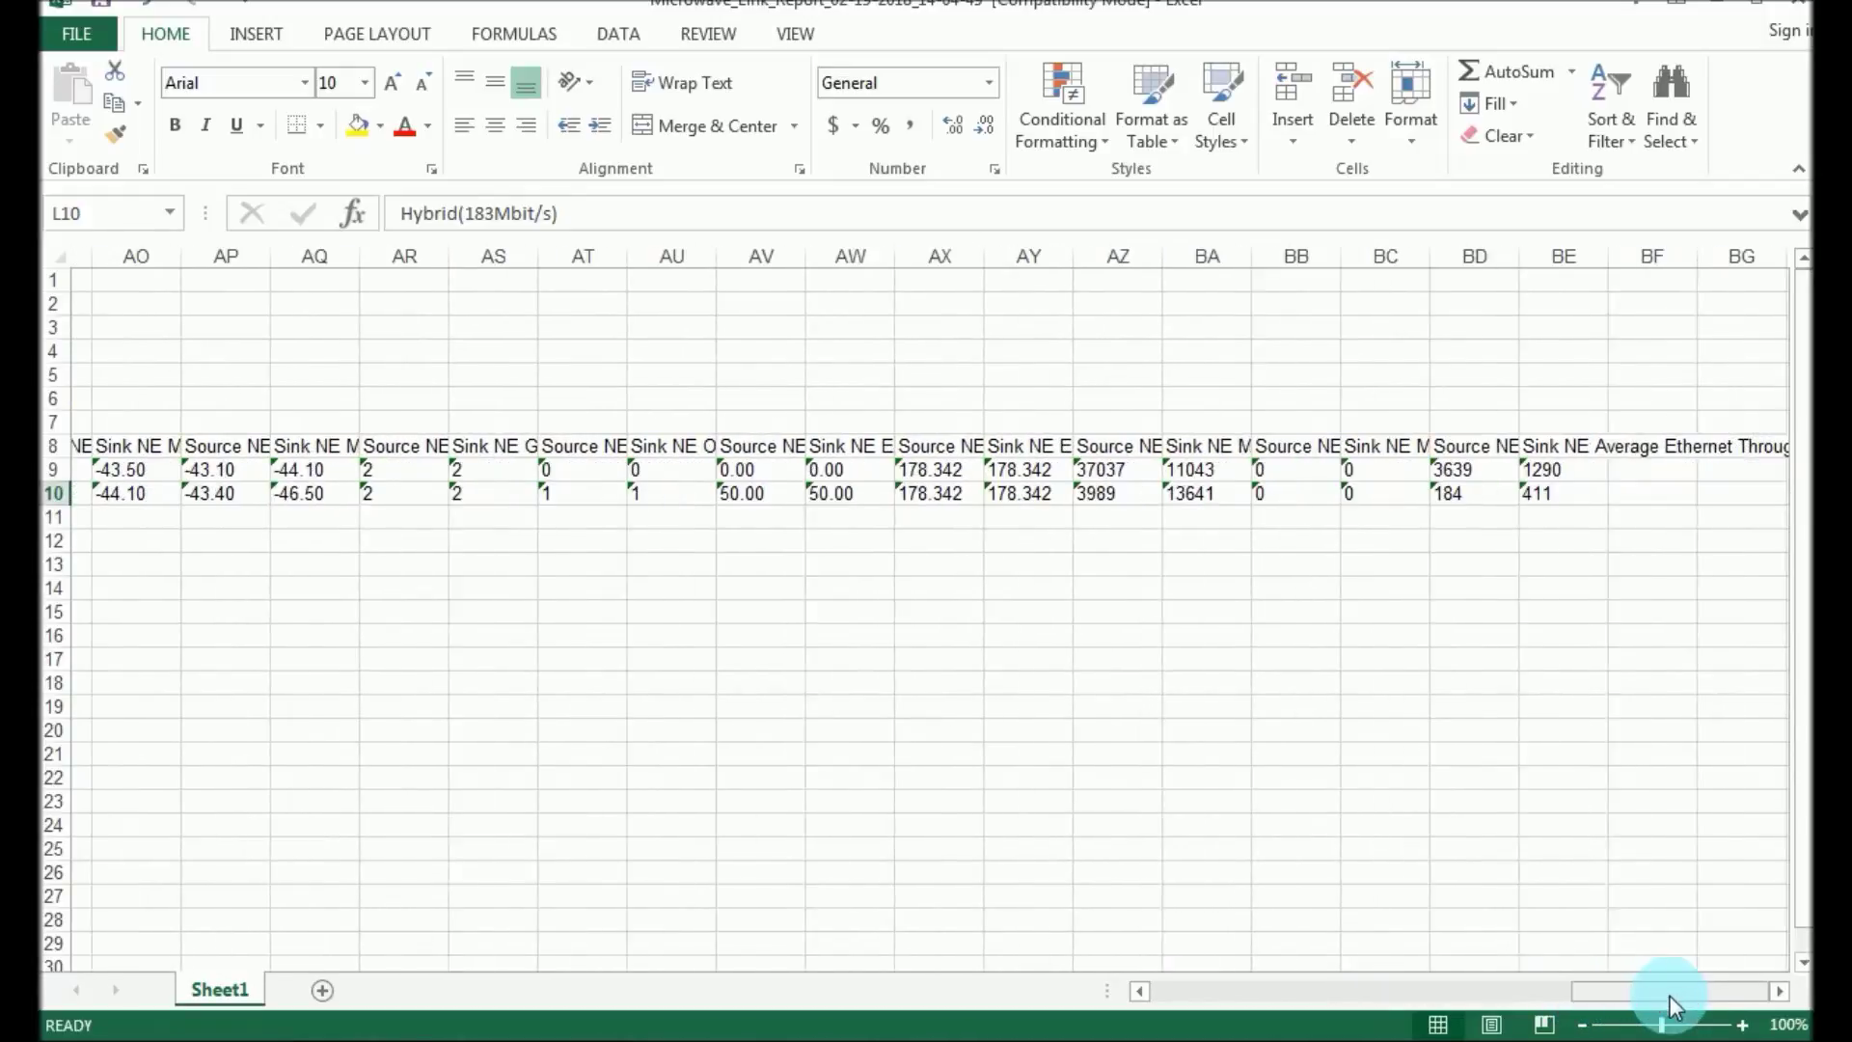
left_click(1373, 993)
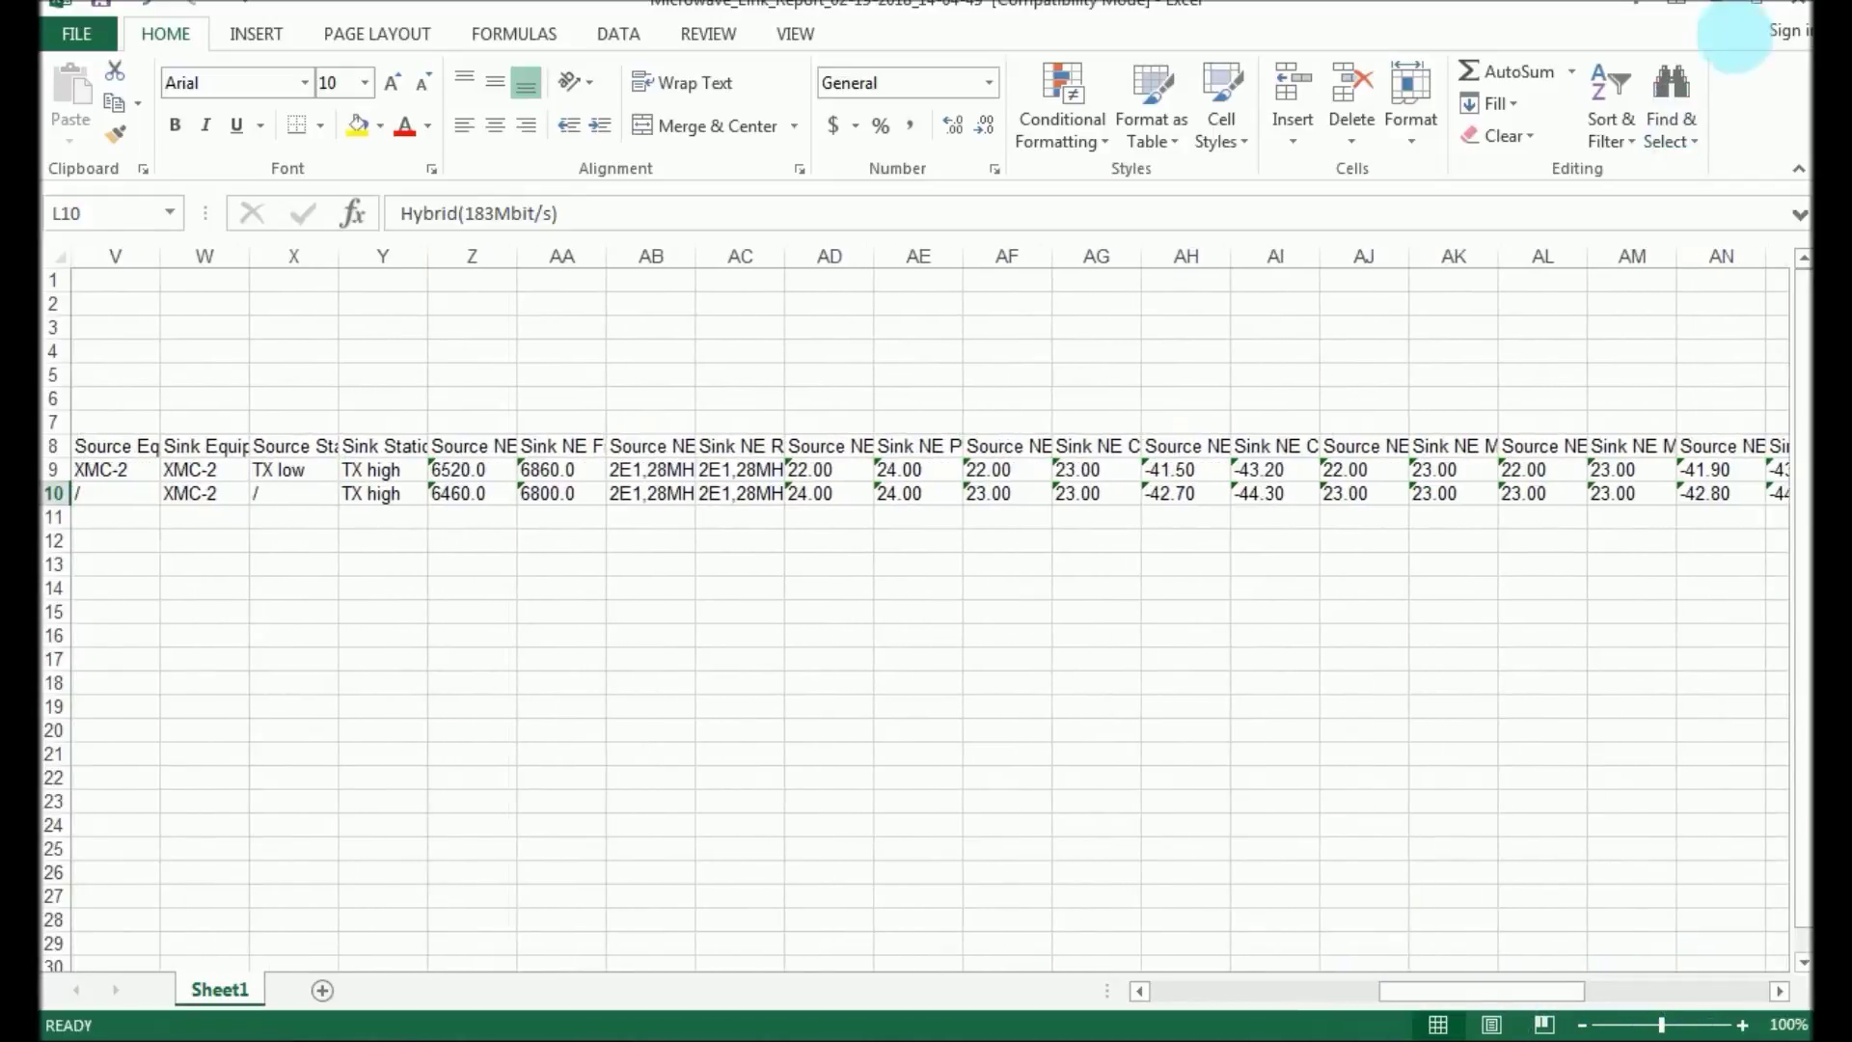
left_click(1720, 10)
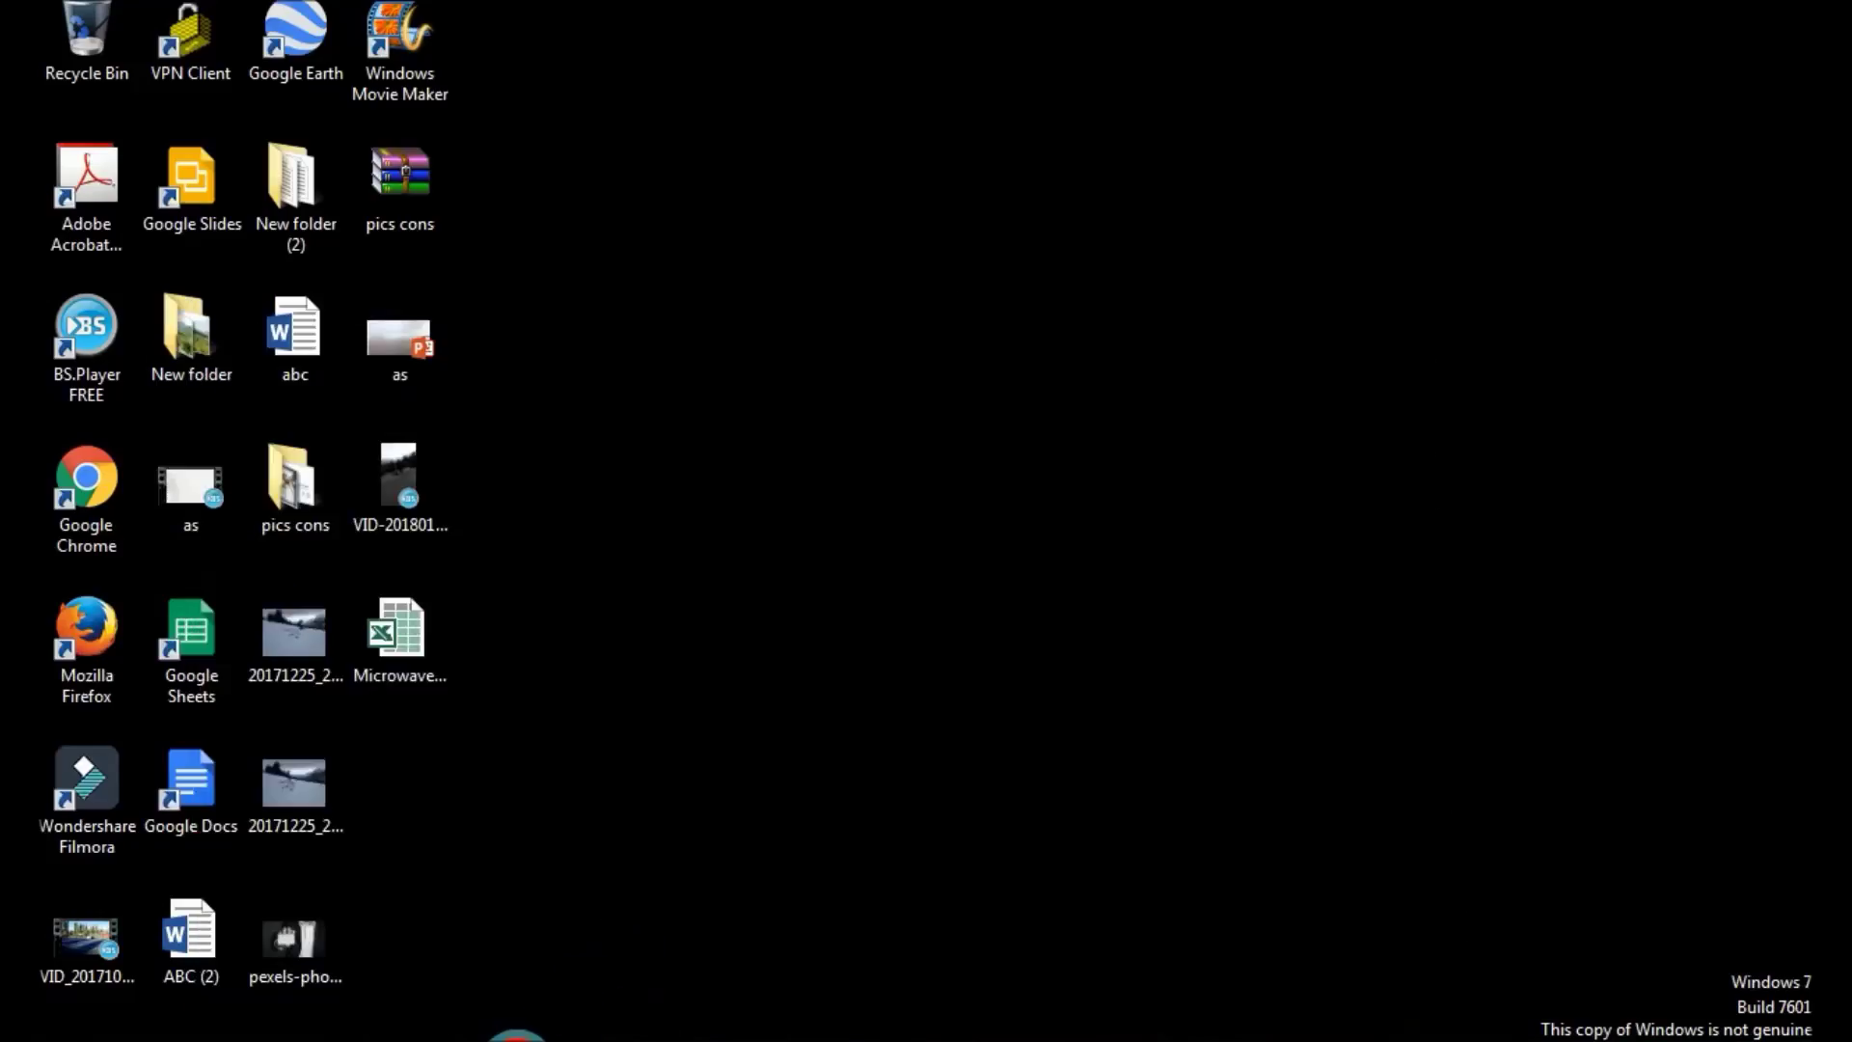
Return to U2000, include every NE under Transmission, collapse the group, generate the microwave link report and dismiss the result message.
left_click(517, 1040)
left_click_drag(337, 566, 328, 204)
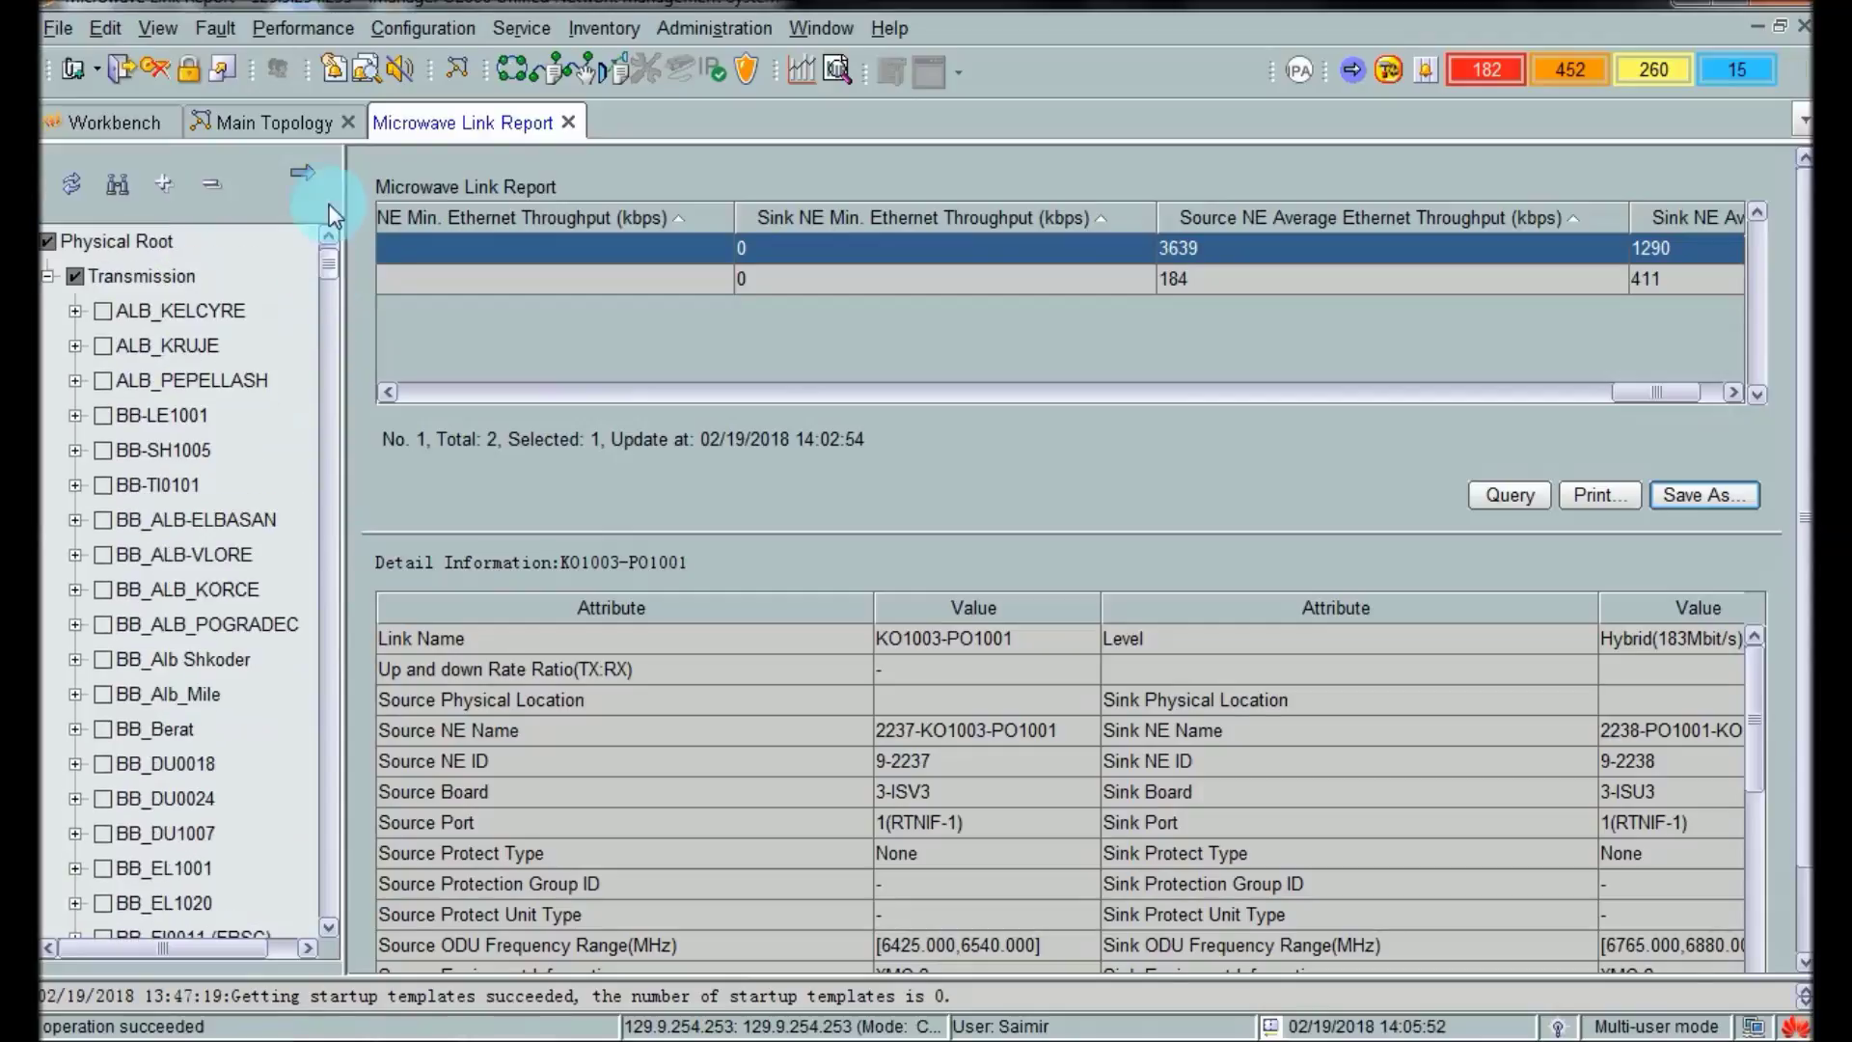
left_click(76, 276)
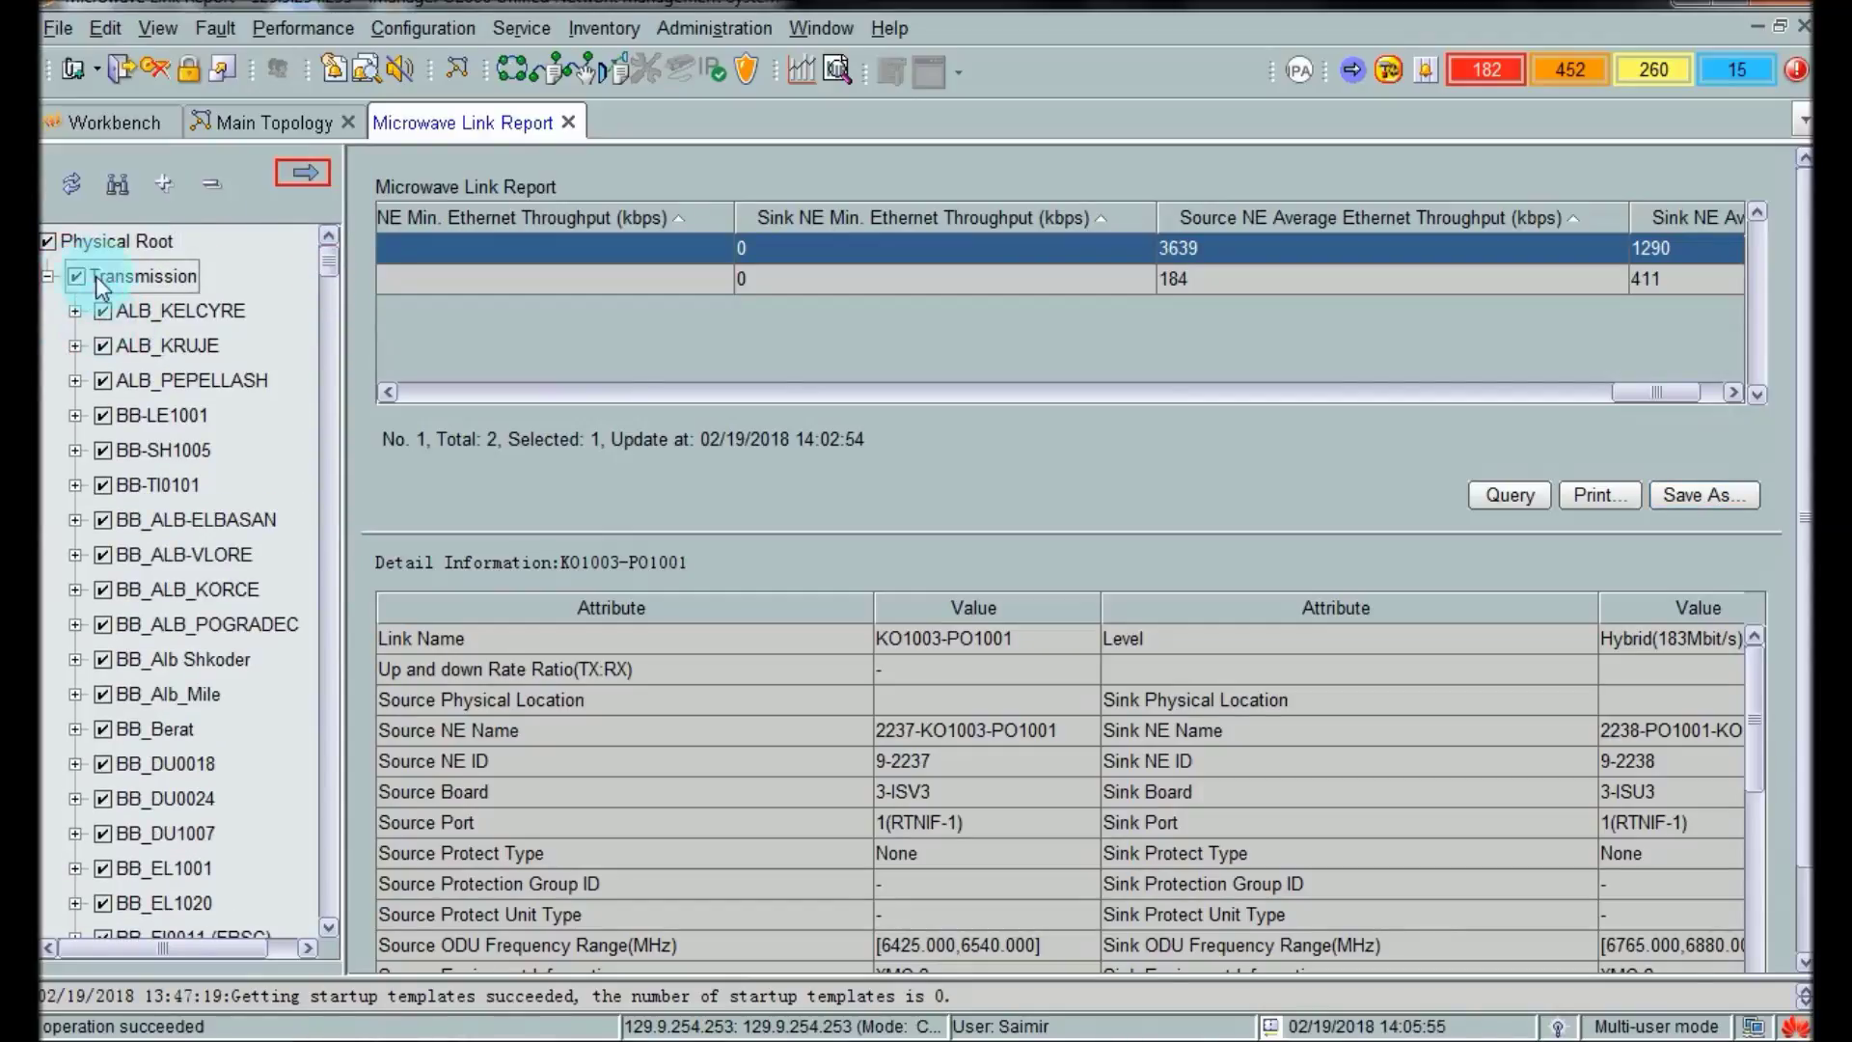
left_click(48, 276)
left_click(293, 178)
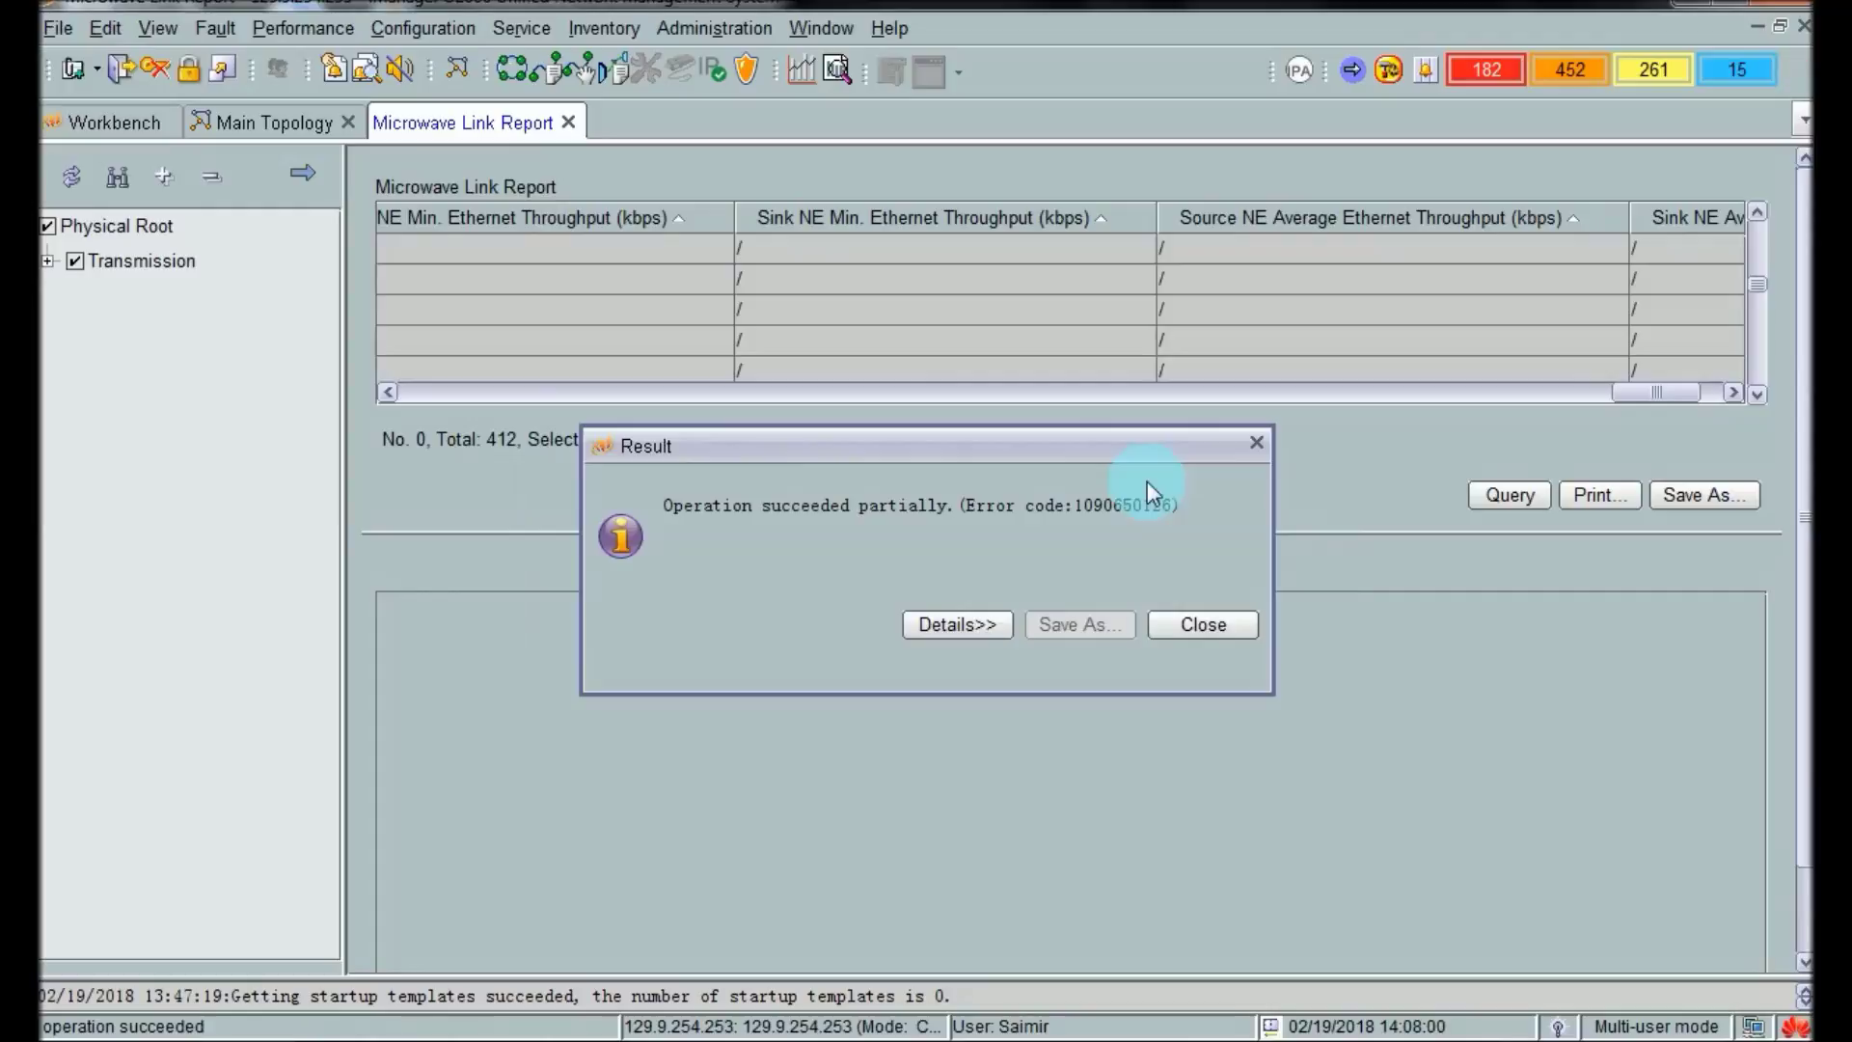
left_click(1201, 624)
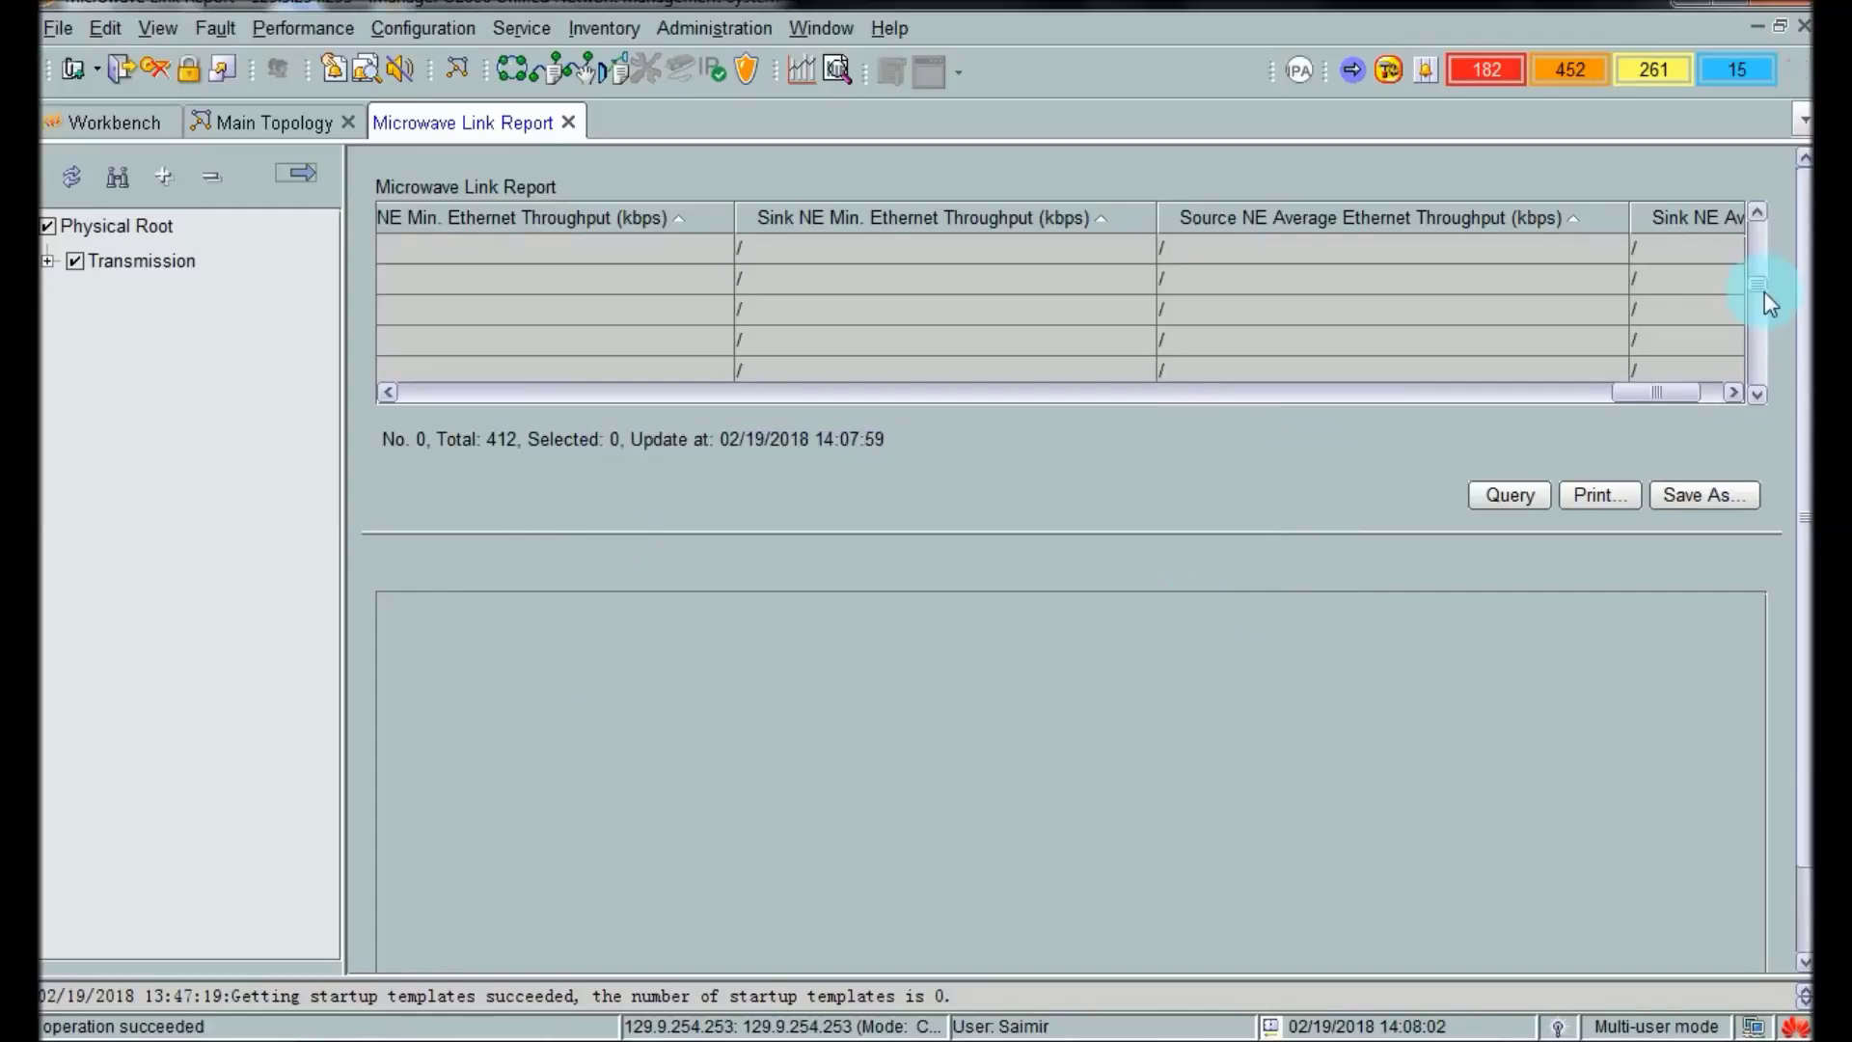
Examine the full network's microwave link report, stepping through successive links and checking their source NE and E1 capacity columns.
left_click_drag(1761, 307, 1681, 332)
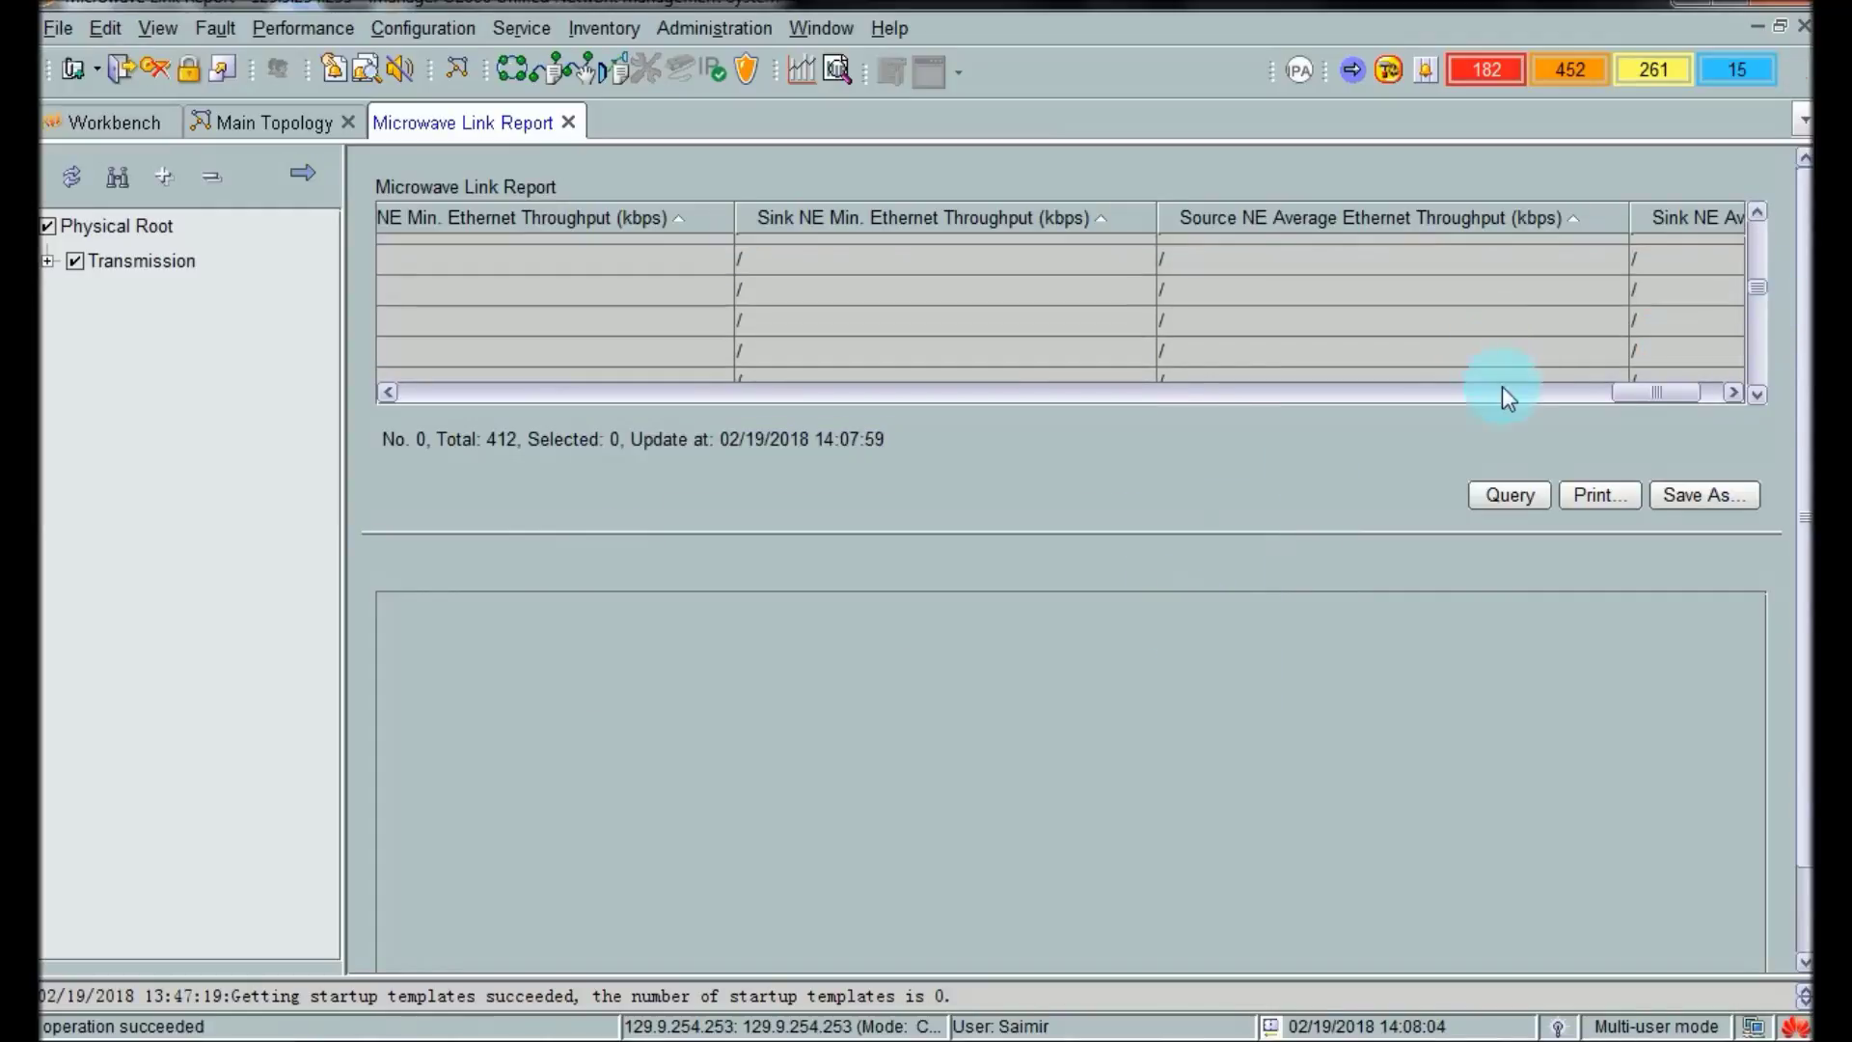
left_click_drag(1625, 393, 391, 447)
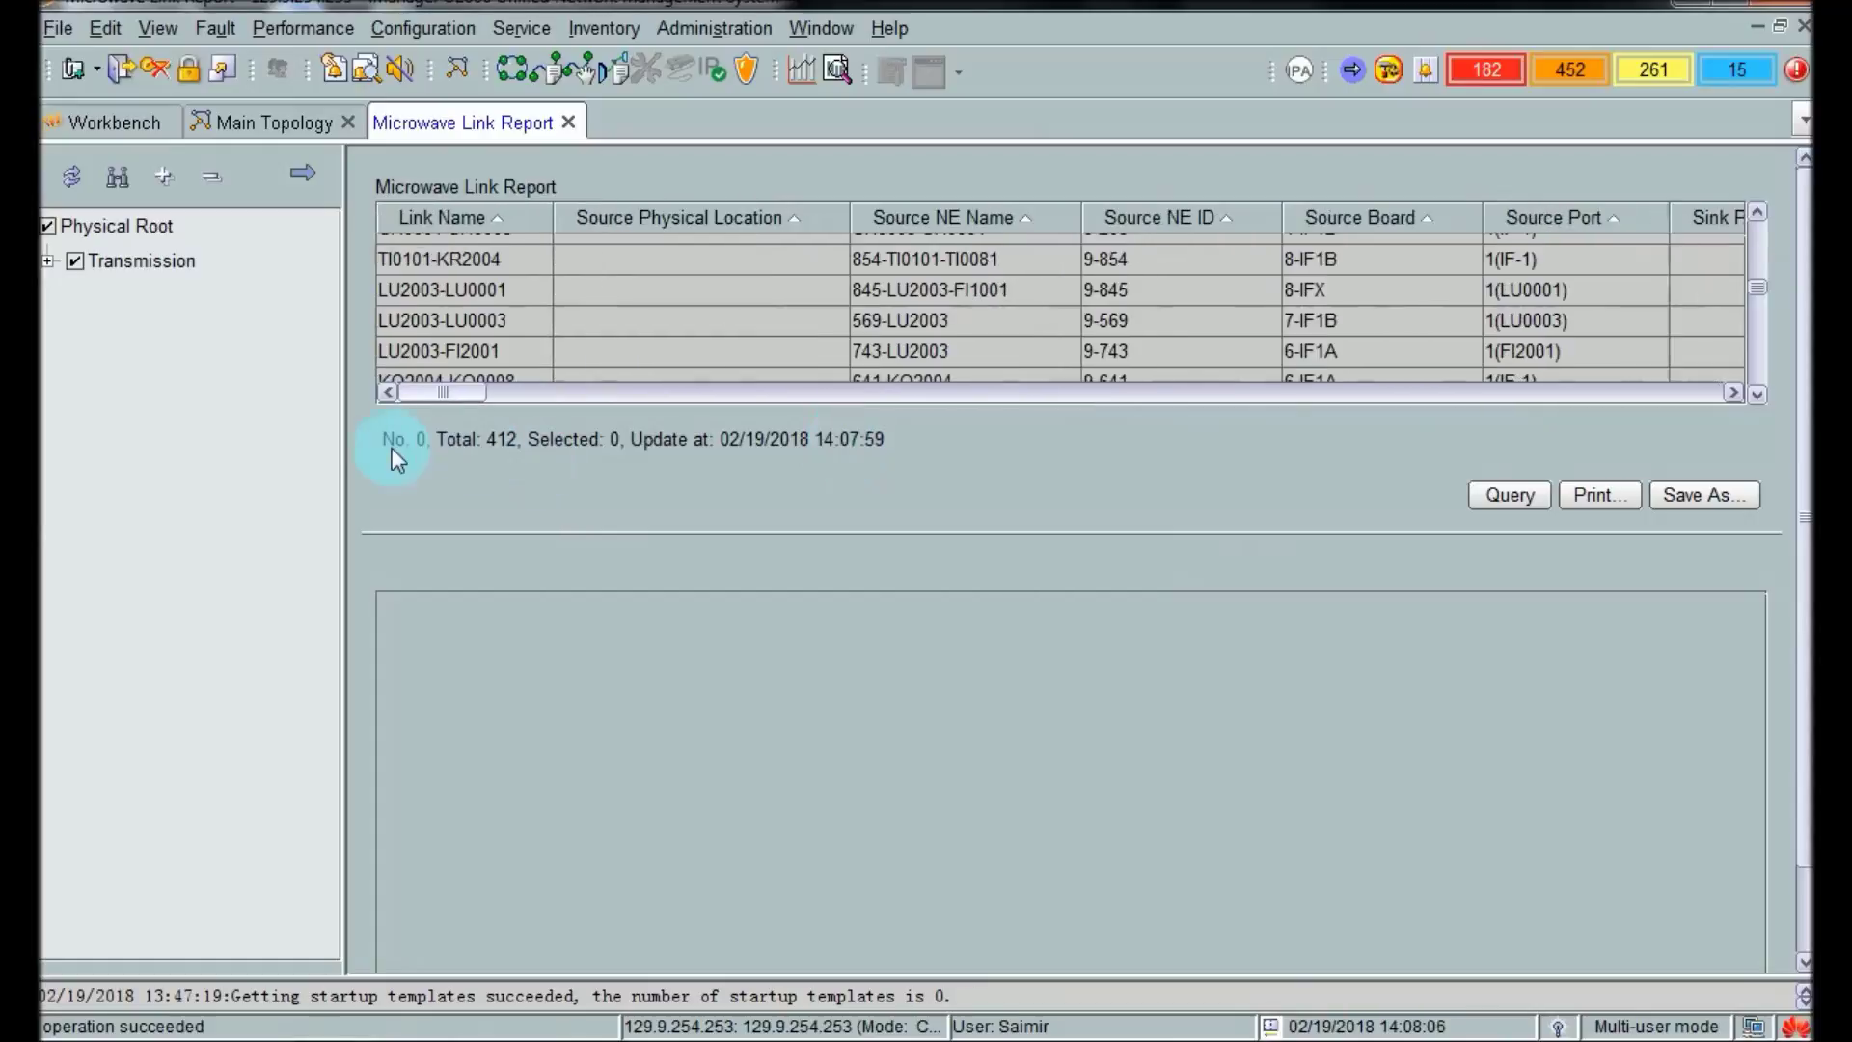
left_click(446, 294)
key("Down")
key("Down")
key("Down")
key("Down")
key("Down")
key("Down")
key("Down")
key("Down")
key("Down")
key("Down")
key("Down")
key("Down")
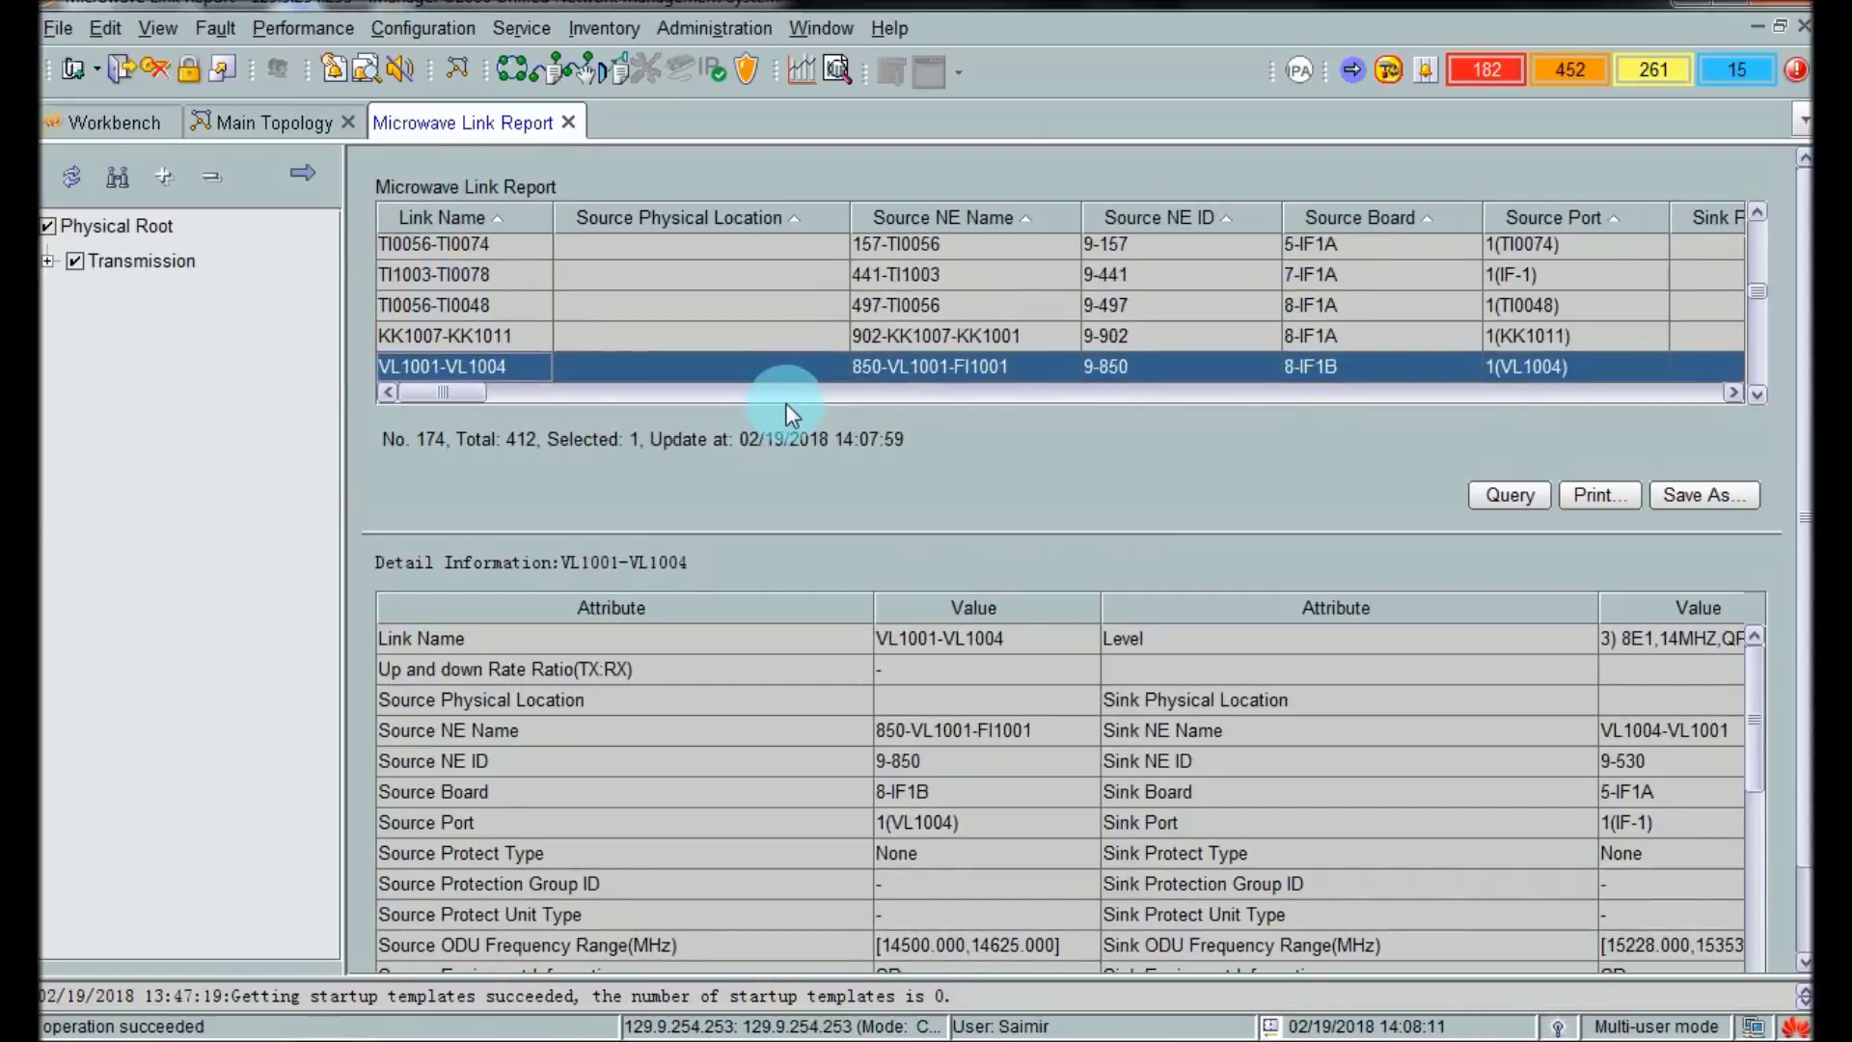
left_click(828, 395)
left_click_drag(828, 400, 1393, 517)
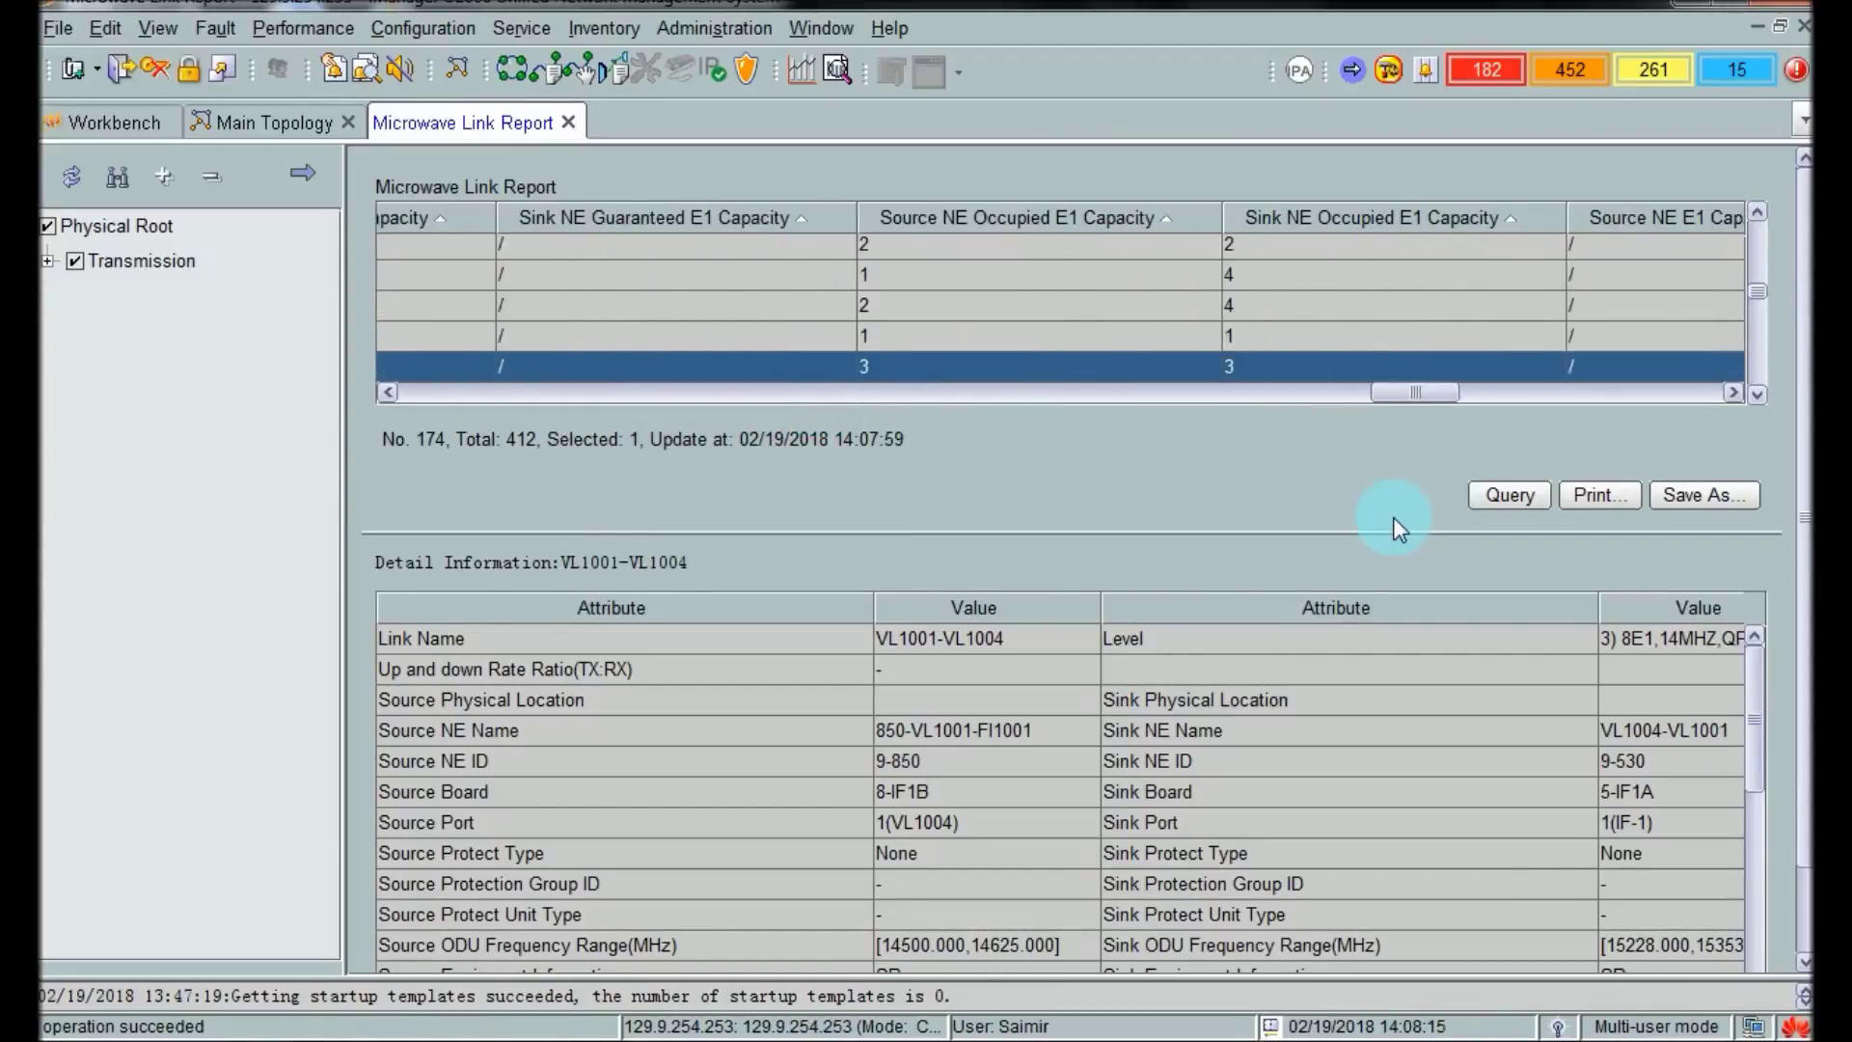